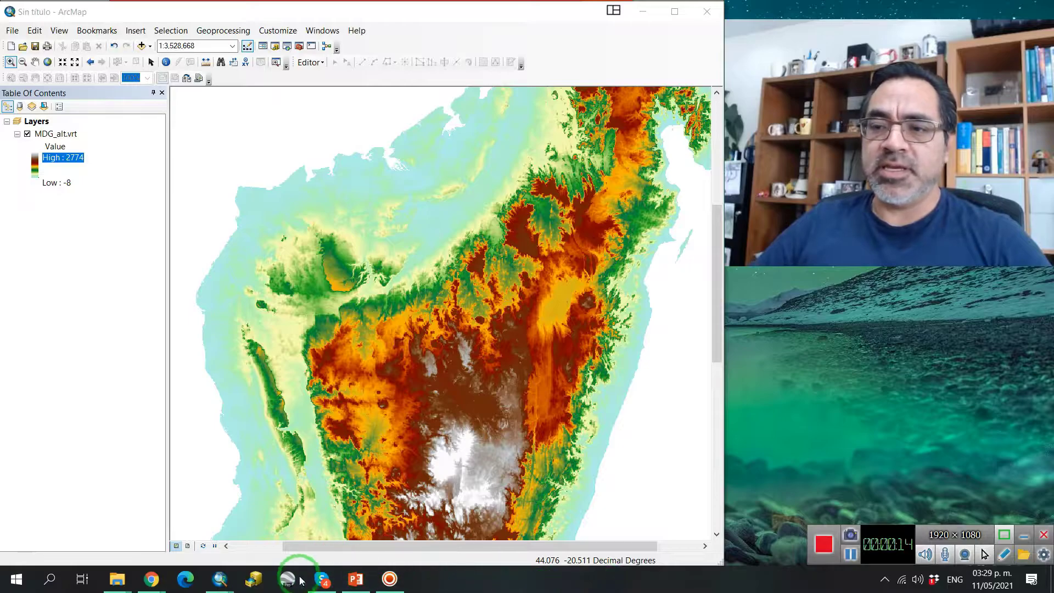
Compare the shaded-relief Madagascar map with the plain MDG_alt.vrt elevation map in the other ArcMap window.
mouse_move(219, 583)
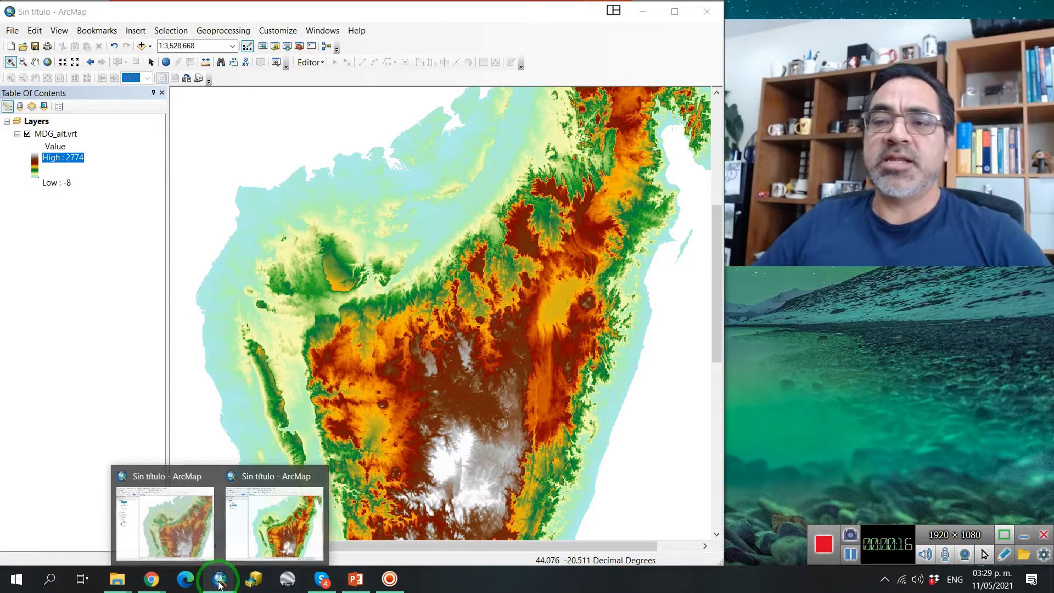
left_click(176, 519)
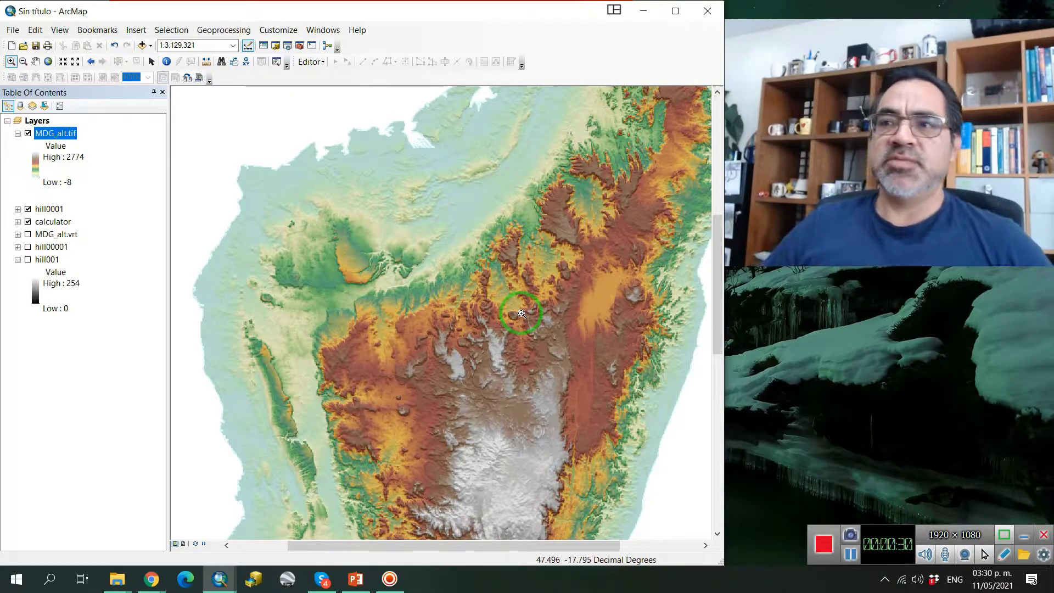
left_click(220, 590)
left_click(278, 530)
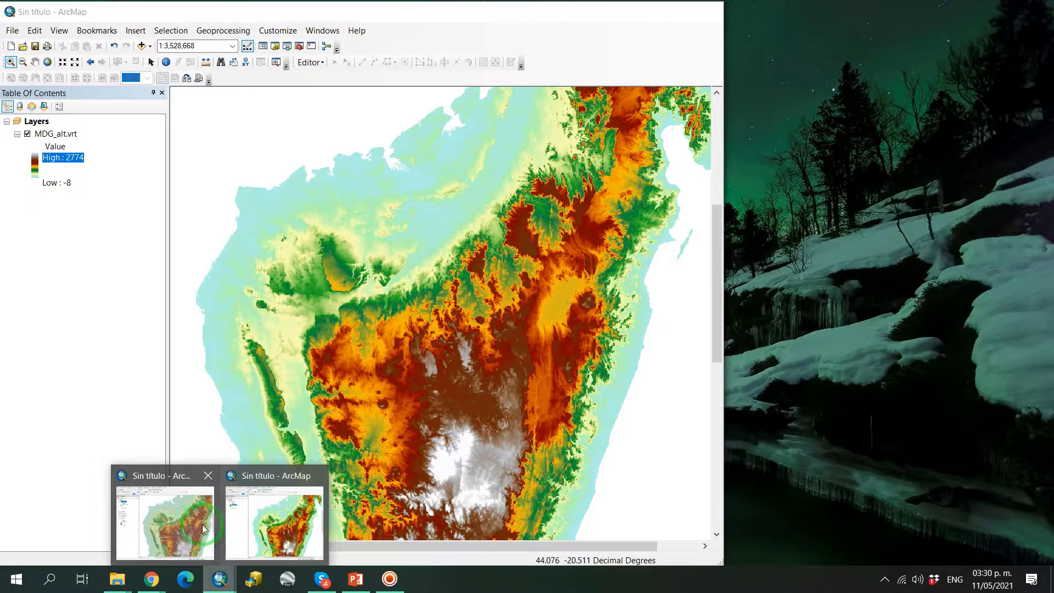
left_click(167, 525)
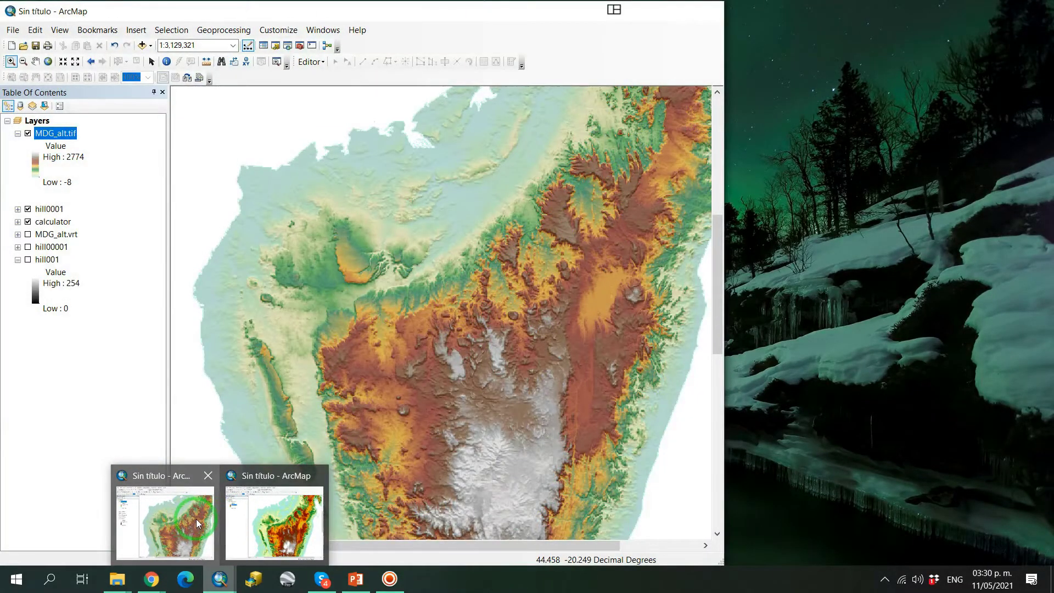
left_click(248, 521)
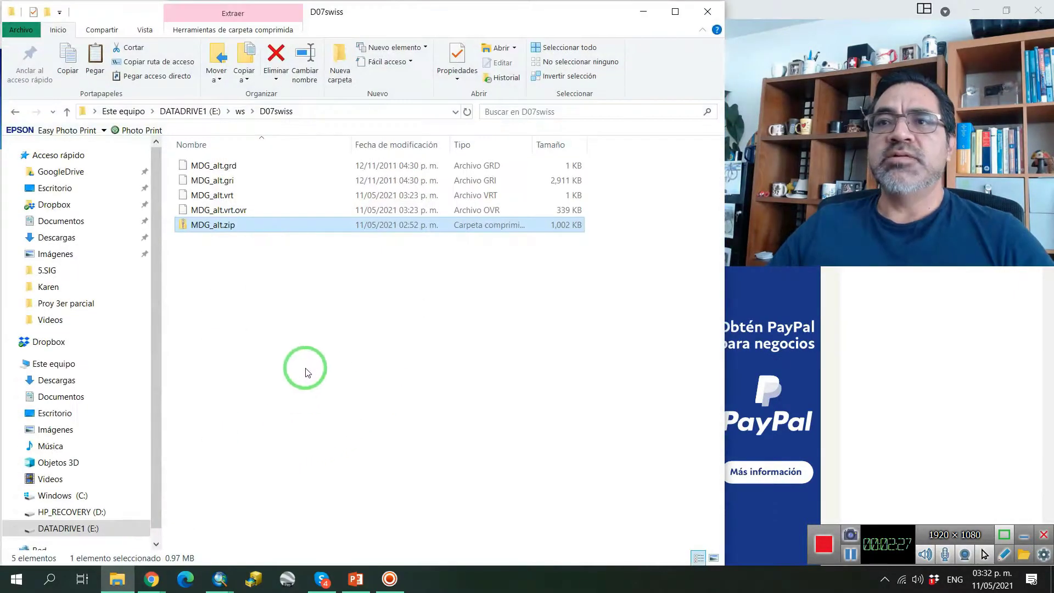
Examine the MDG_alt.zip archive and its extracted raster files in the D07swiss folder, including MDG_alt.vrt.
left_click(253, 228)
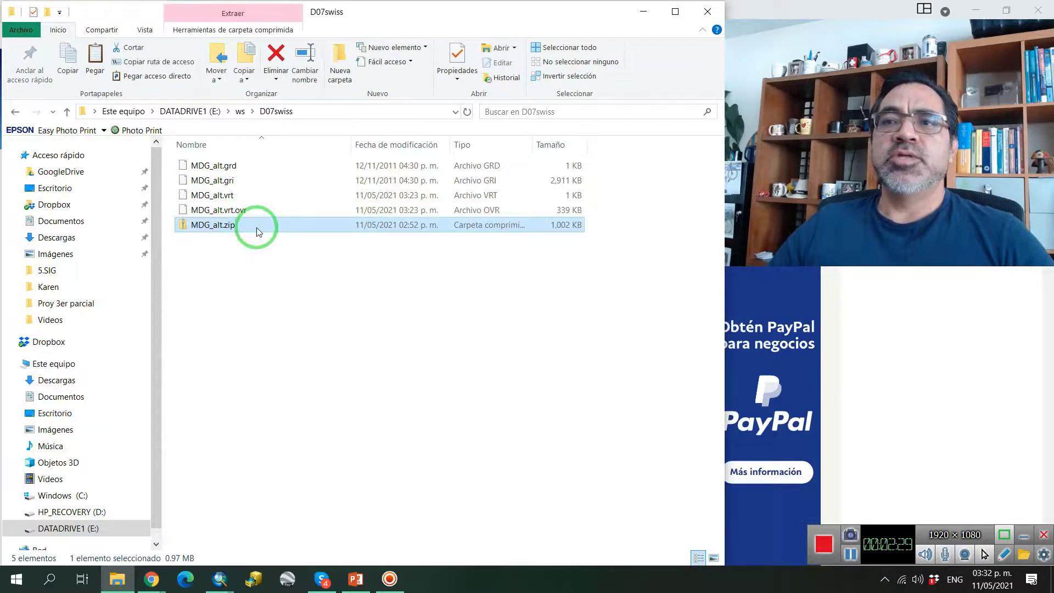
left_click(296, 346)
left_click_drag(246, 213, 249, 169)
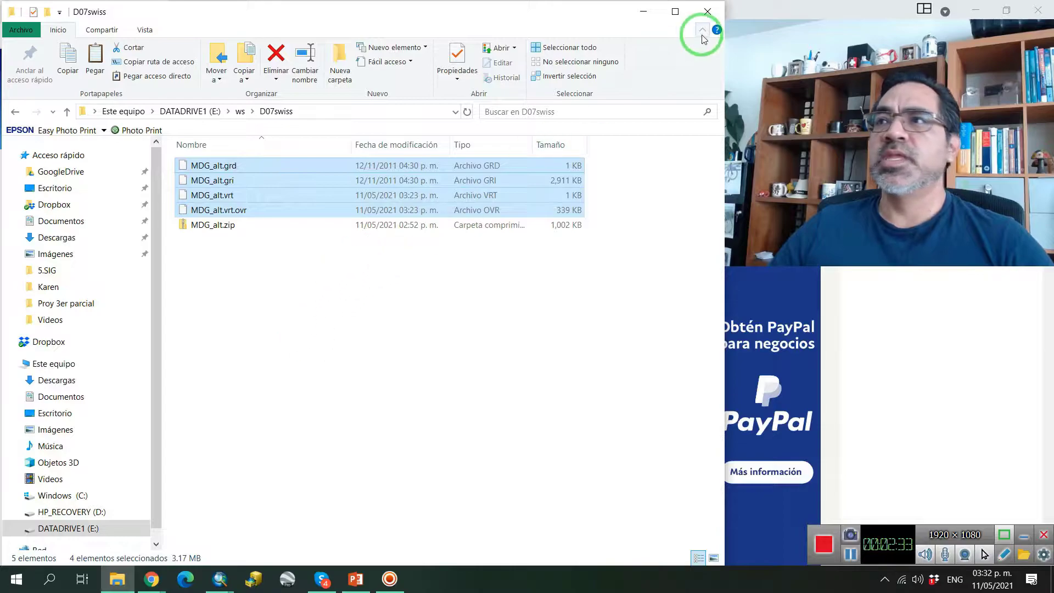
left_click(240, 195)
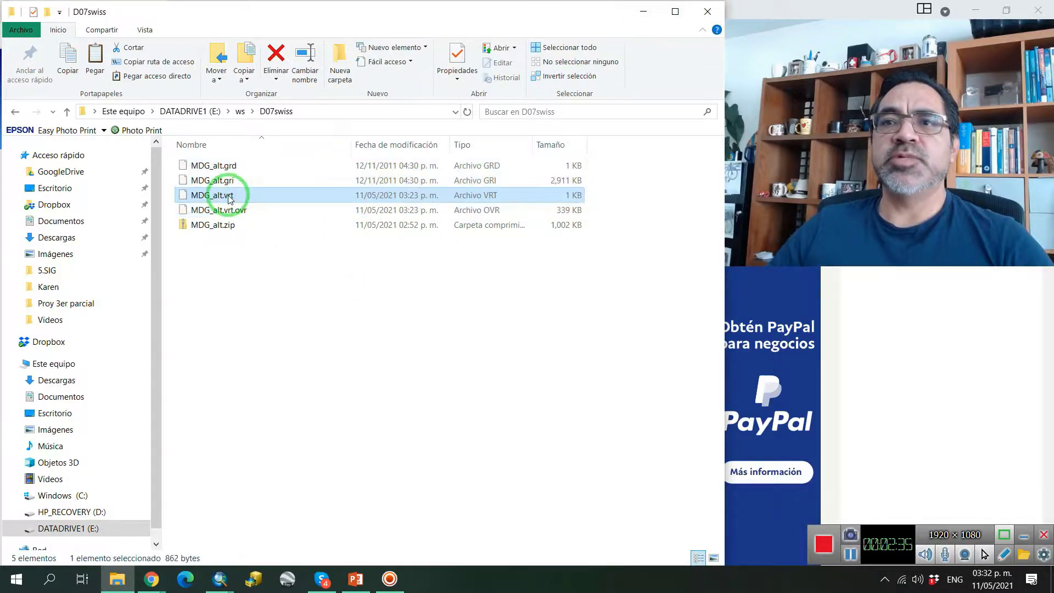
left_click(649, 22)
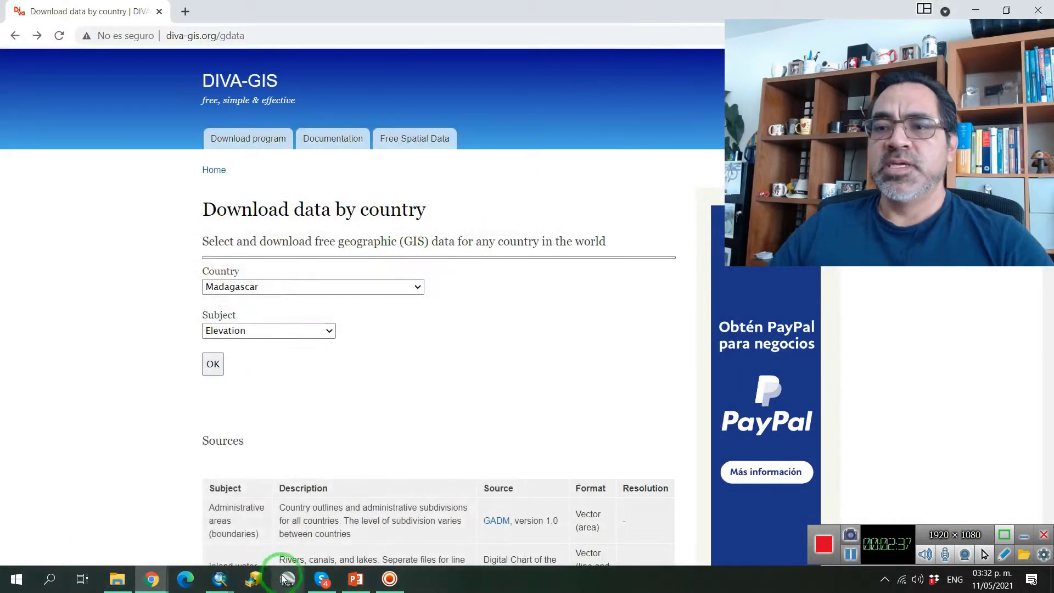
Switch to the ArcMap window containing only the MDG_alt.vrt layer and minimize the browser behind it.
mouse_move(219, 579)
left_click(265, 530)
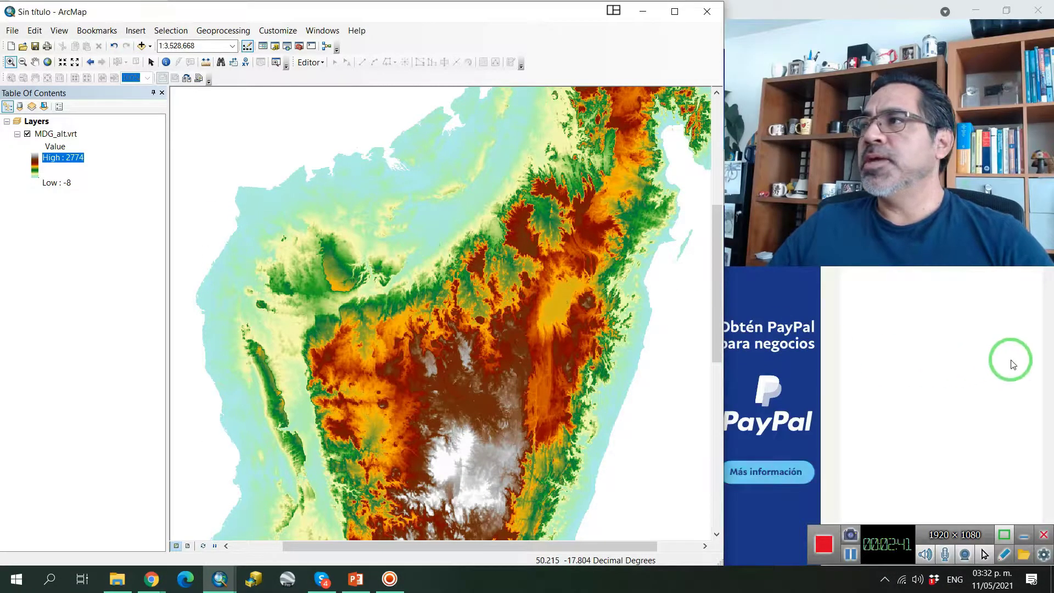
left_click(981, 4)
left_click(980, 4)
left_click(523, 273)
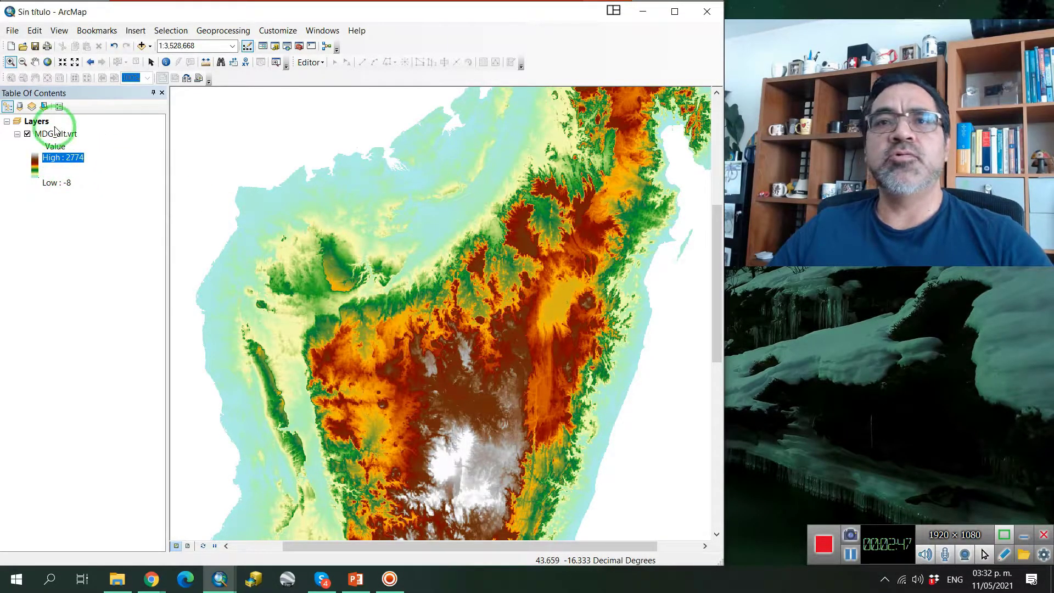
View the full extent of the MDG_alt.vrt layer, and return to the previous extent.
right_click(79, 134)
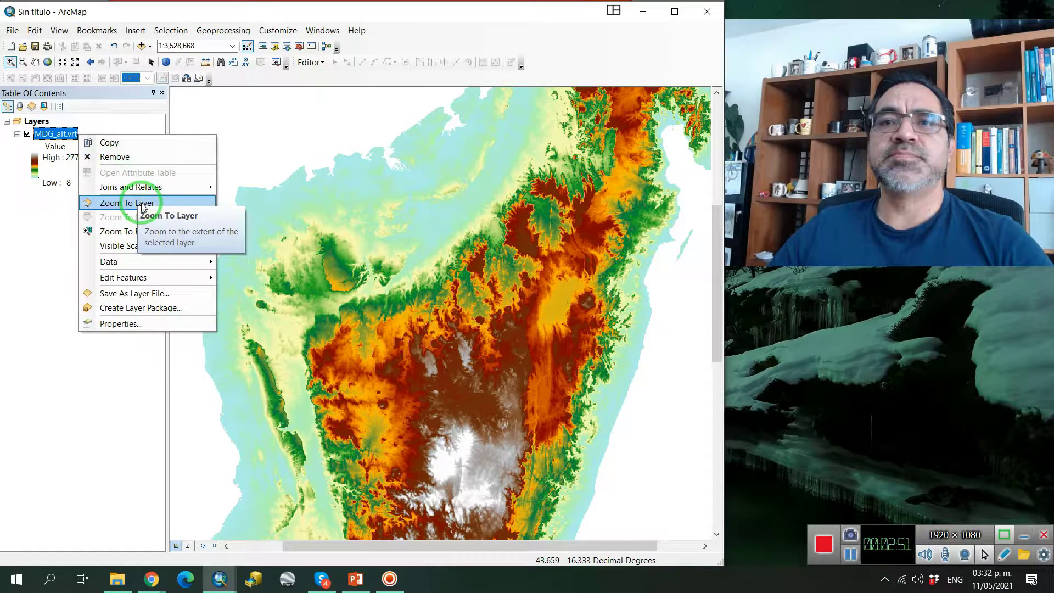
left_click(142, 205)
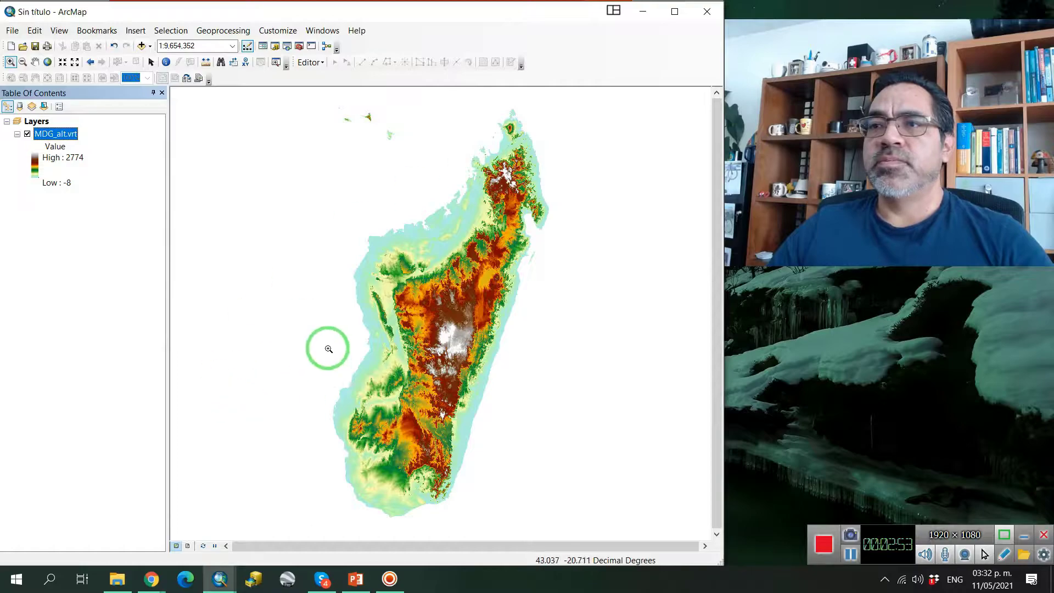
left_click(90, 62)
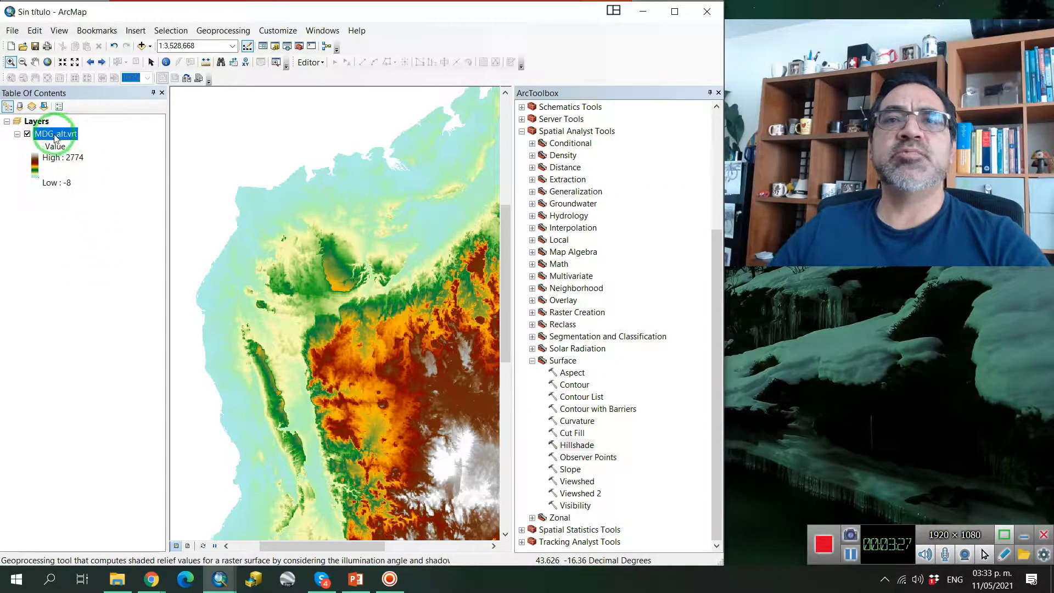
Start the Raster To Other Format (multiple) conversion tool and add MDG_alt.vrt from the D07swiss folder as input raster.
left_click(718, 93)
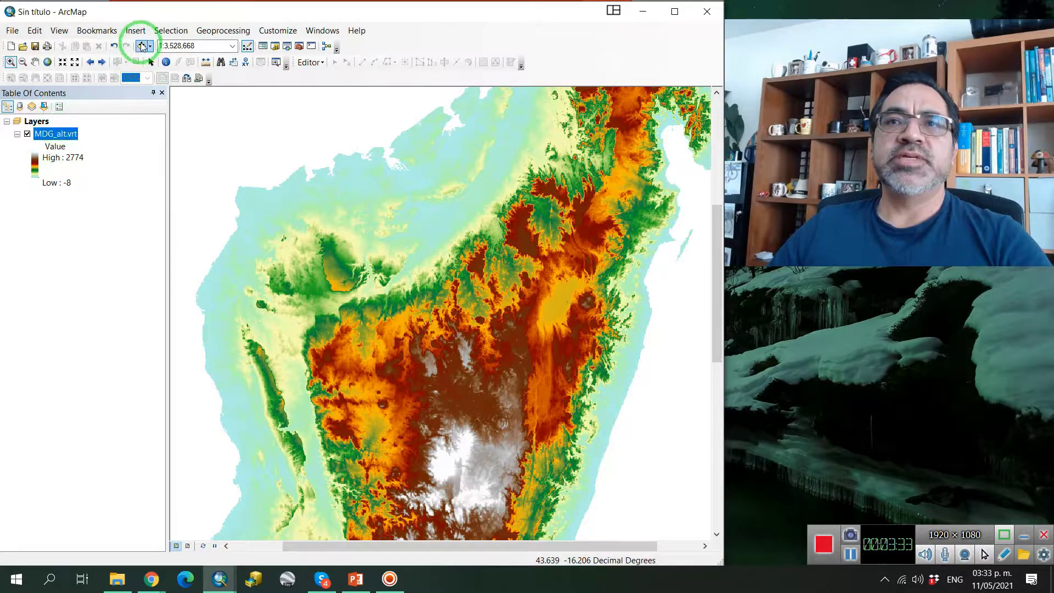
left_click(301, 47)
scroll(651, 299, "up", 5)
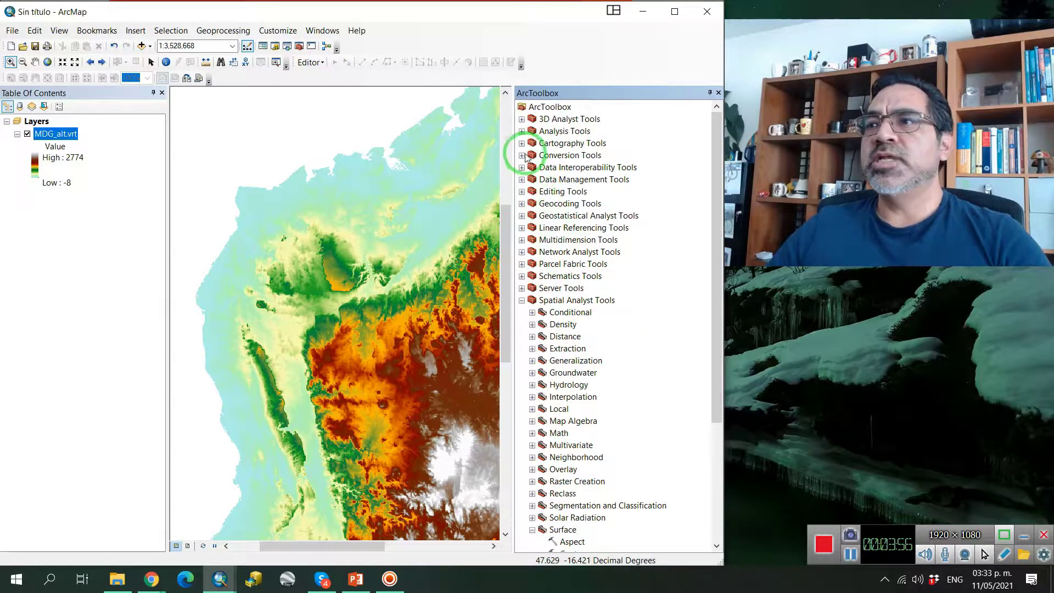
left_click(522, 156)
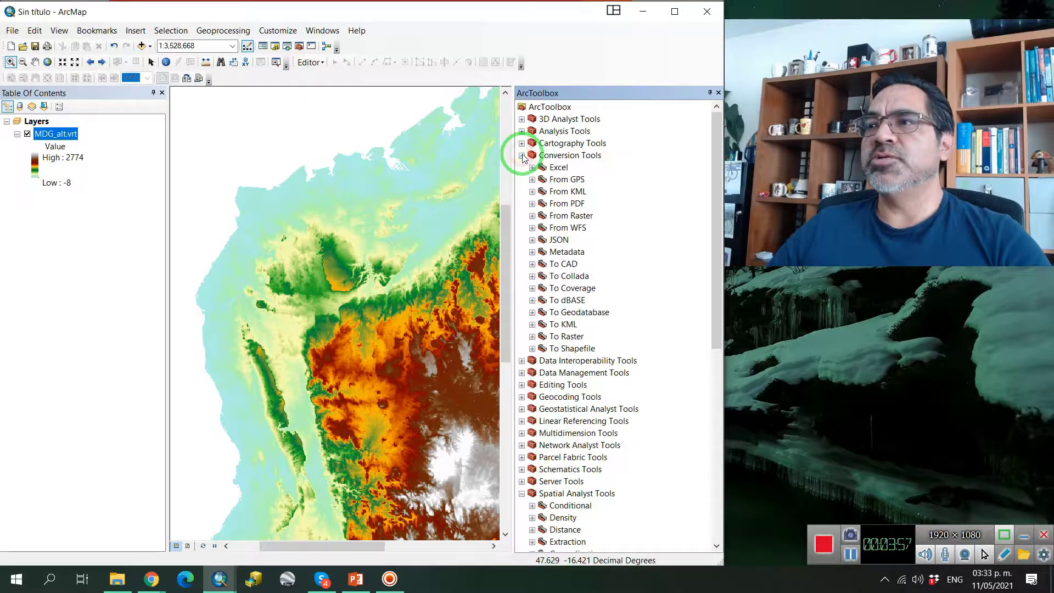
left_click(532, 337)
scroll(631, 374, "down", 2)
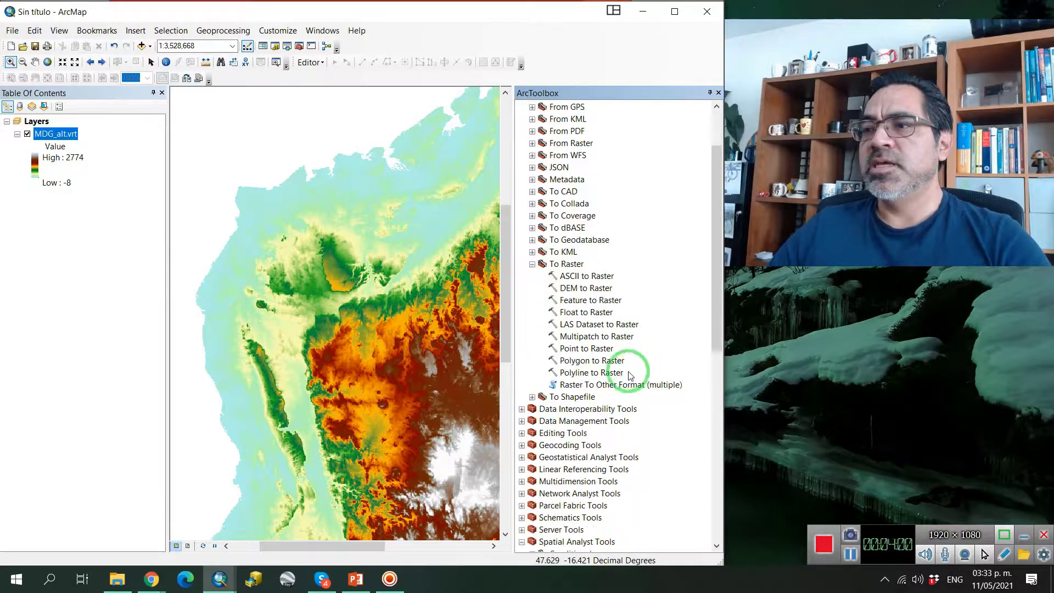
double_click(631, 386)
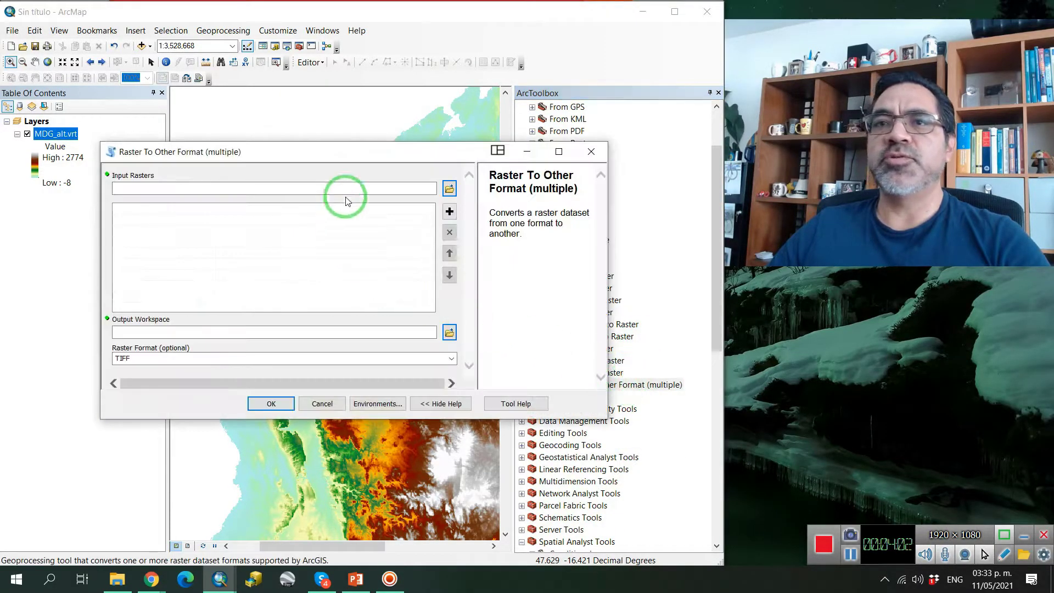
left_click(450, 190)
left_click(244, 251)
left_click(245, 251)
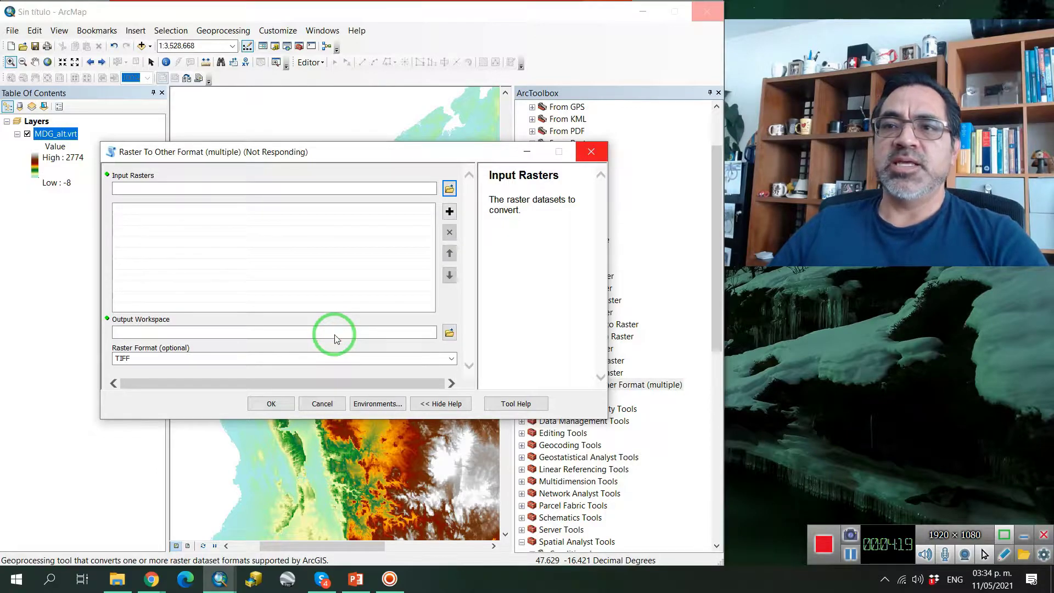
Set the conversion's output workspace to the E:\ws\D07swiss folder.
left_click(450, 333)
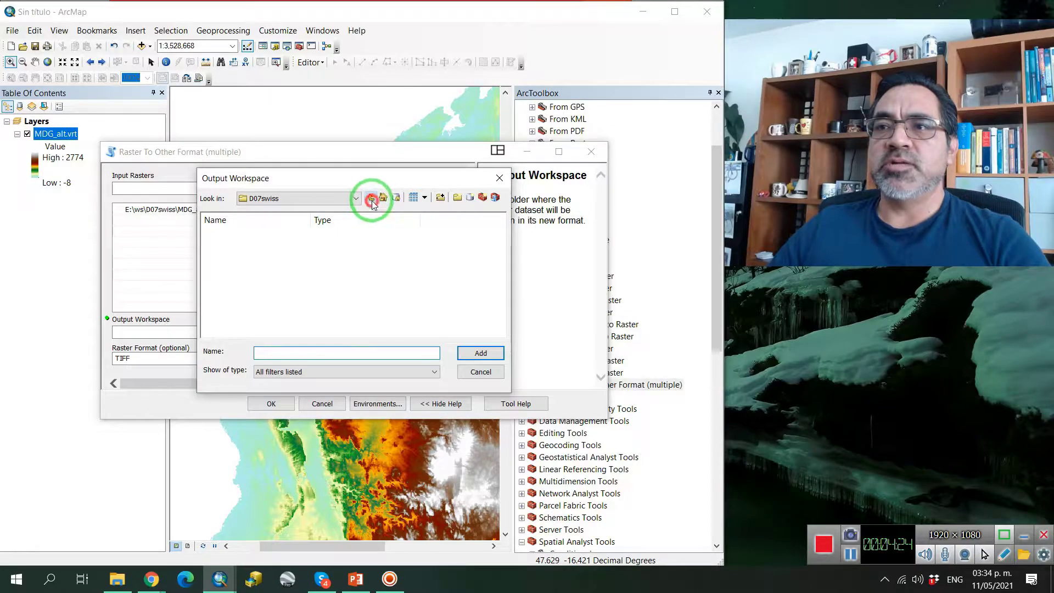
left_click(372, 200)
scroll(296, 308, "down", 3)
left_click(235, 277)
left_click(481, 353)
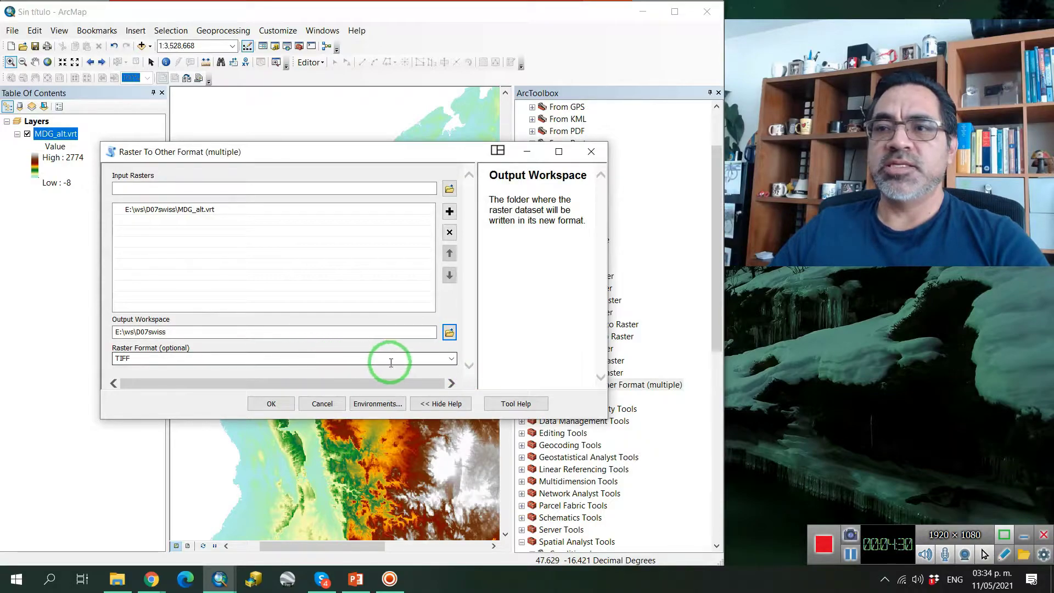
Review the raster format options, keep TIFF, and run the conversion.
left_click(450, 359)
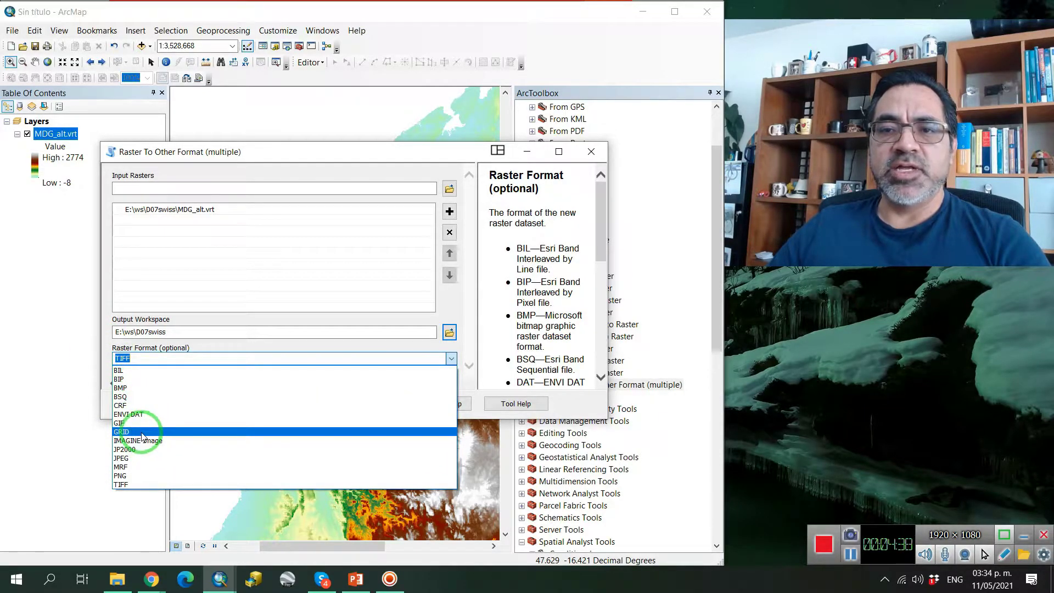
left_click(106, 347)
left_click(272, 404)
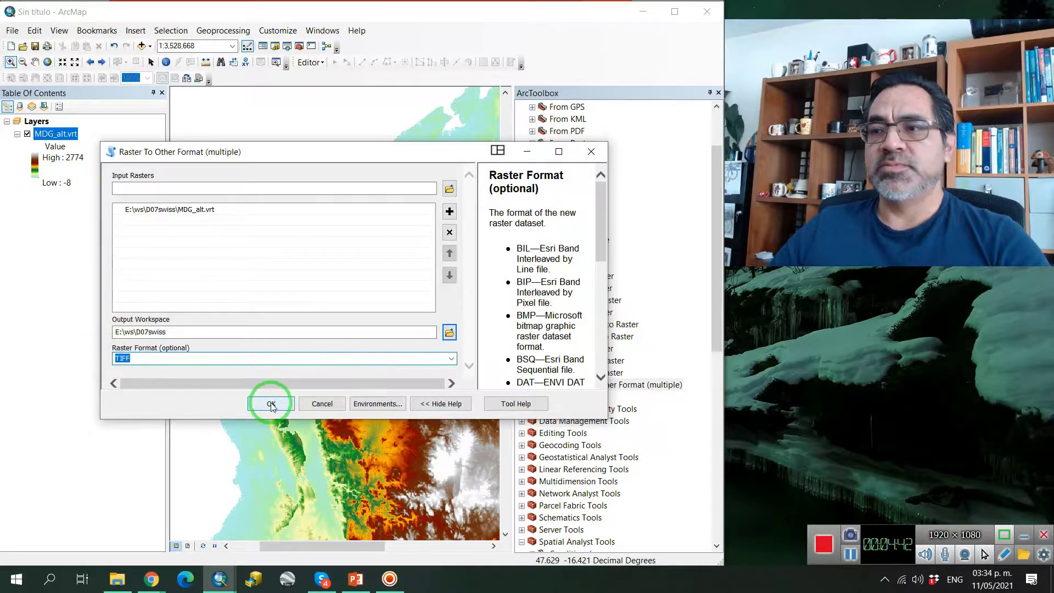
left_click(546, 353)
left_click(93, 159)
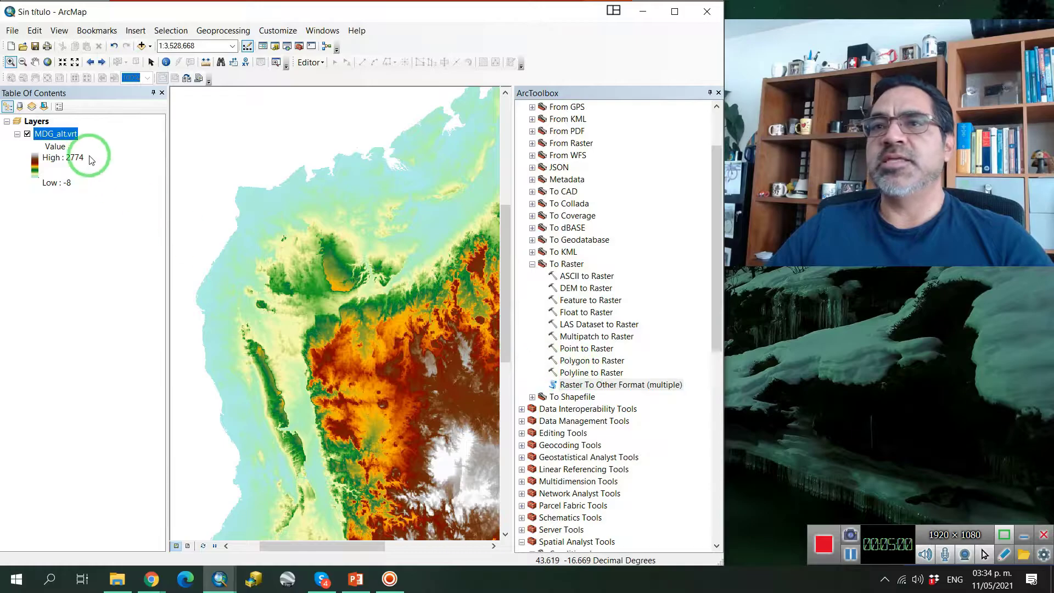
Add the converted raster MDG_alt.tif from the D07swiss folder to the map.
left_click(141, 45)
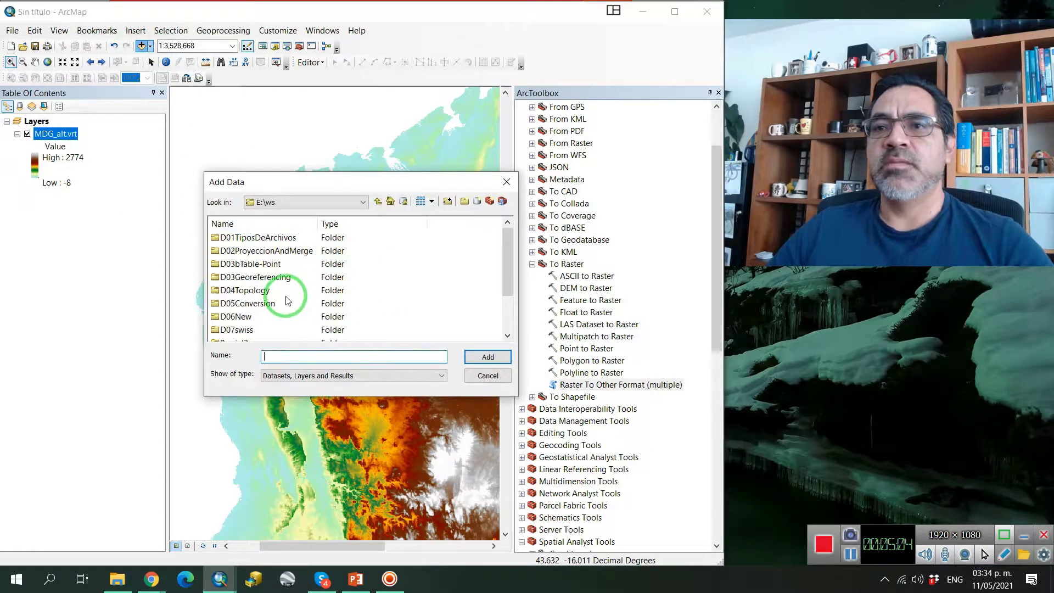
double_click(236, 329)
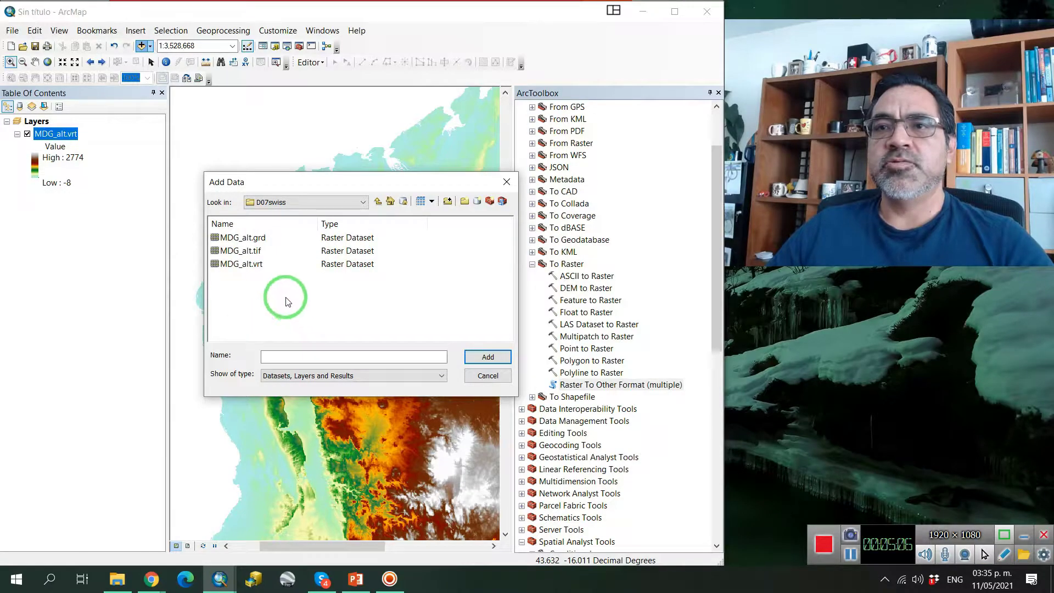
left_click(244, 251)
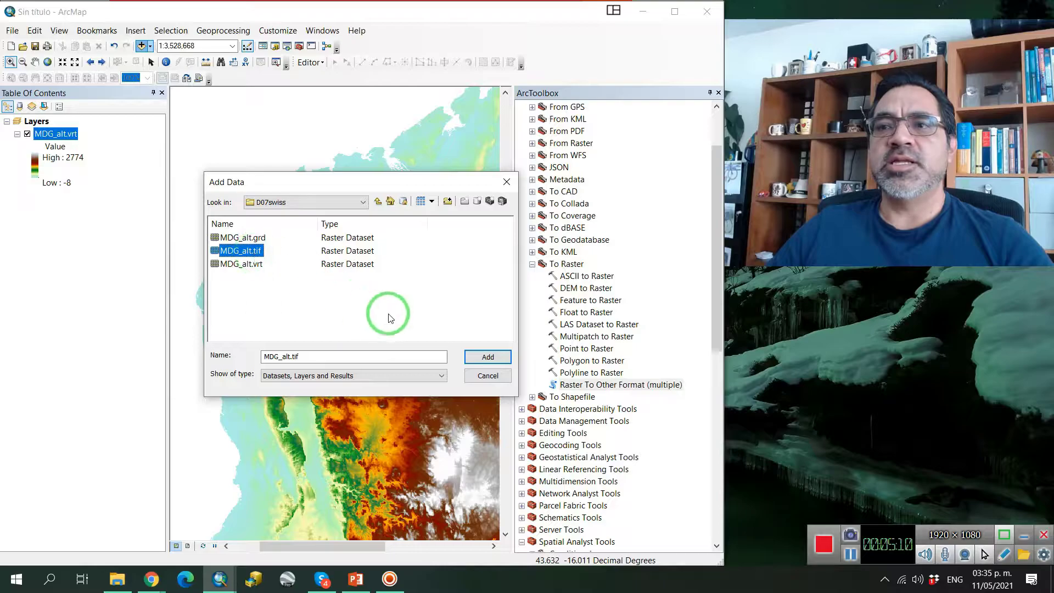
left_click(476, 357)
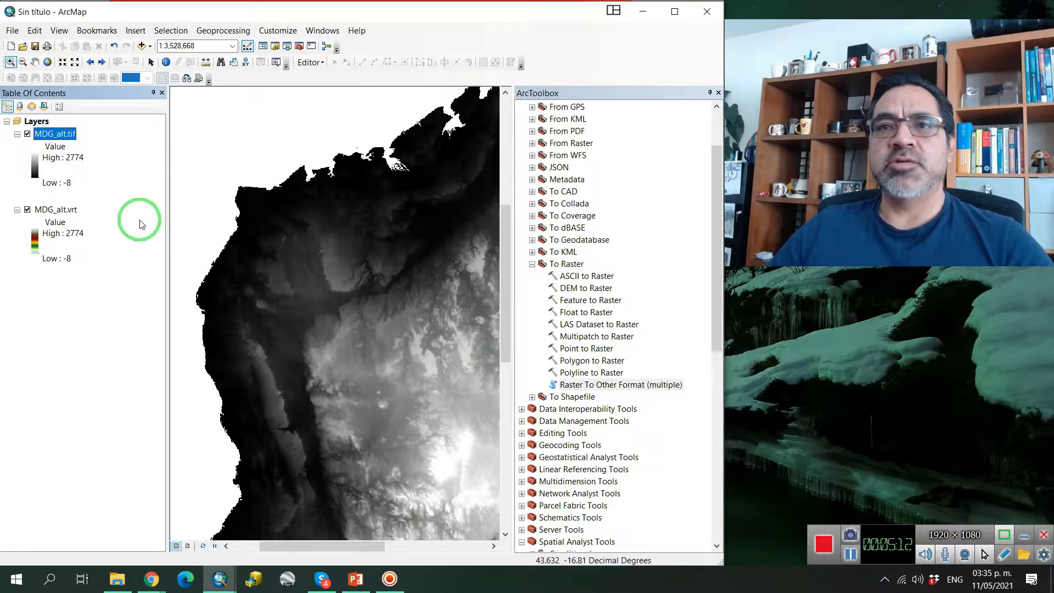
Apply the pale green, green, orange, brown and white elevation color ramp to the MDG_alt.tif layer.
left_click(36, 173)
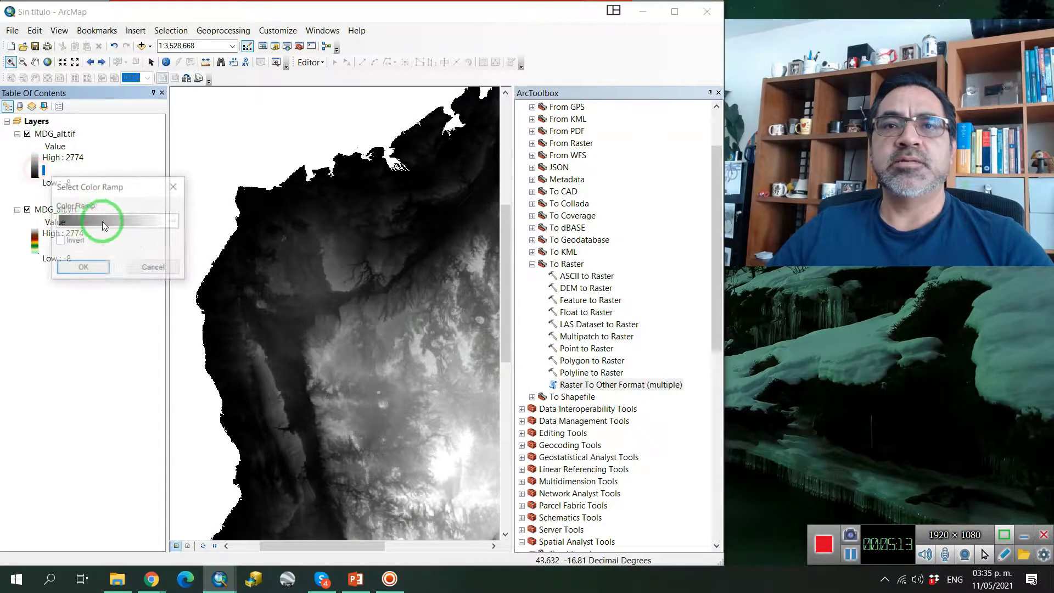
left_click(165, 220)
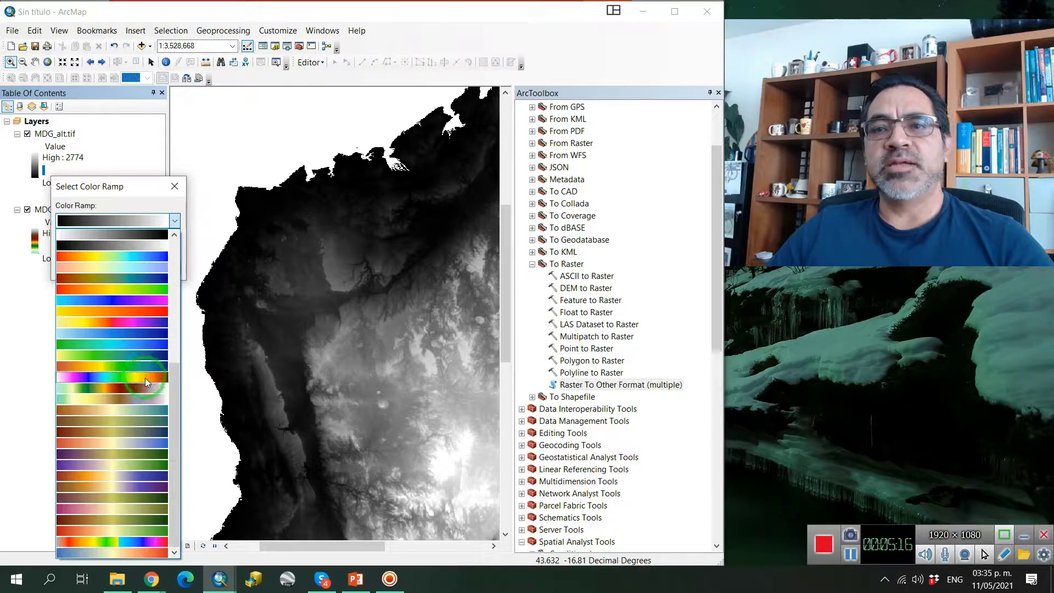
left_click(150, 385)
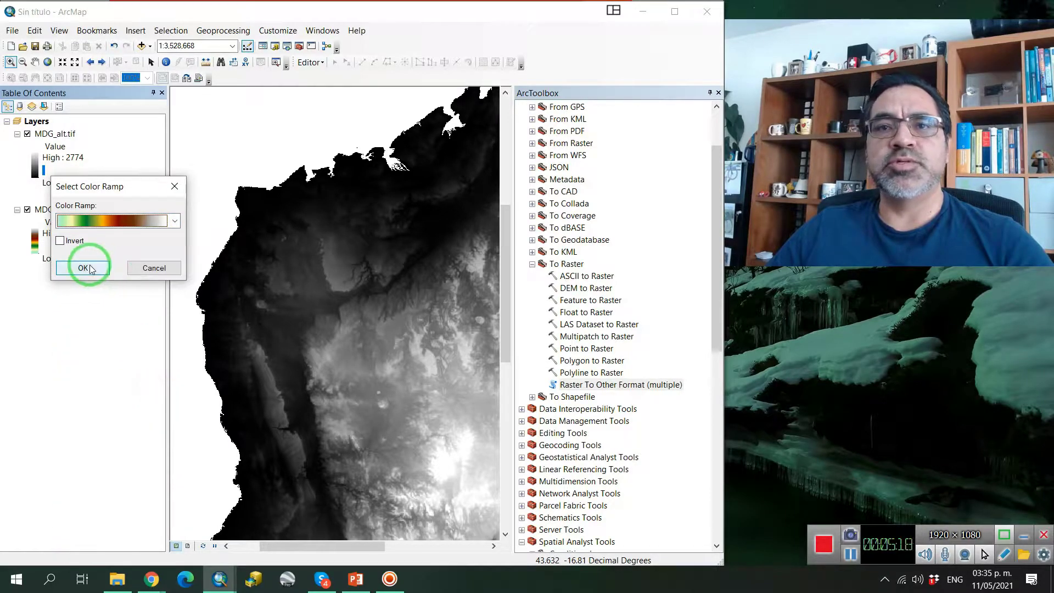
left_click(83, 268)
Remove the MDG_alt.vrt layer from the map and close ArcToolbox.
right_click(58, 209)
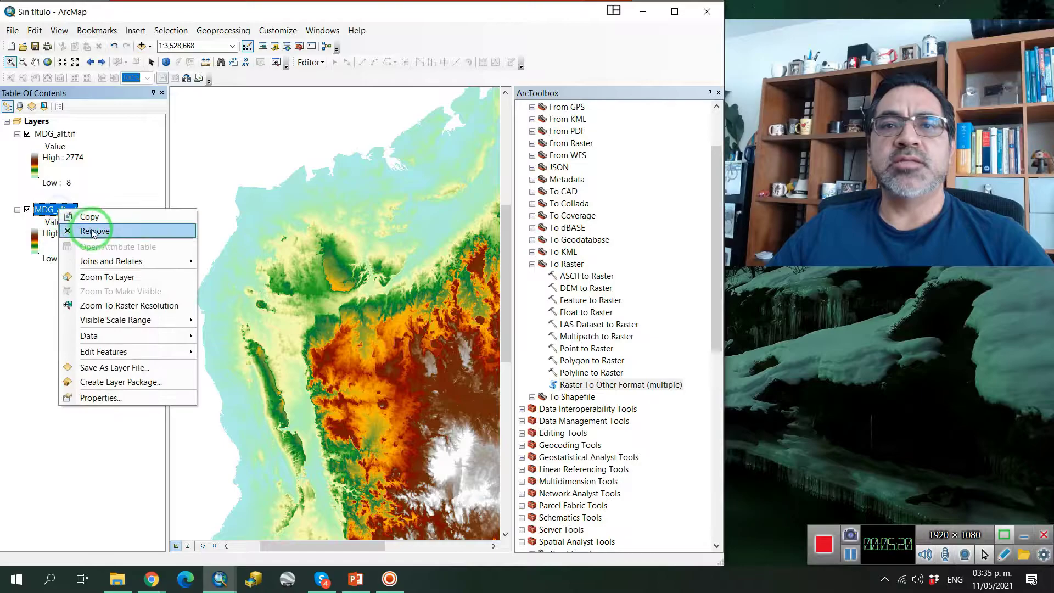
left_click(91, 231)
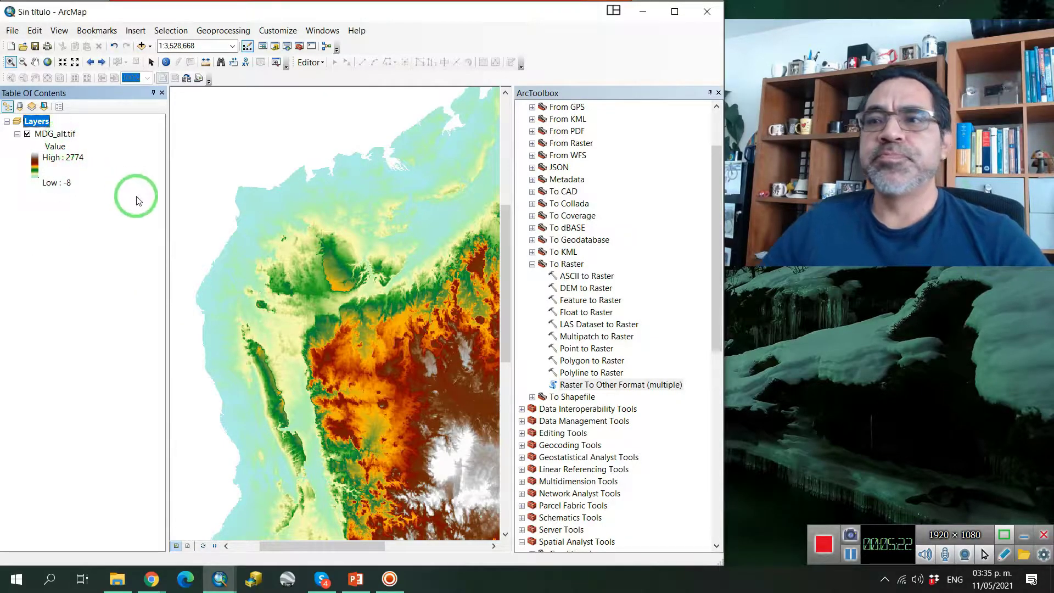
left_click(719, 94)
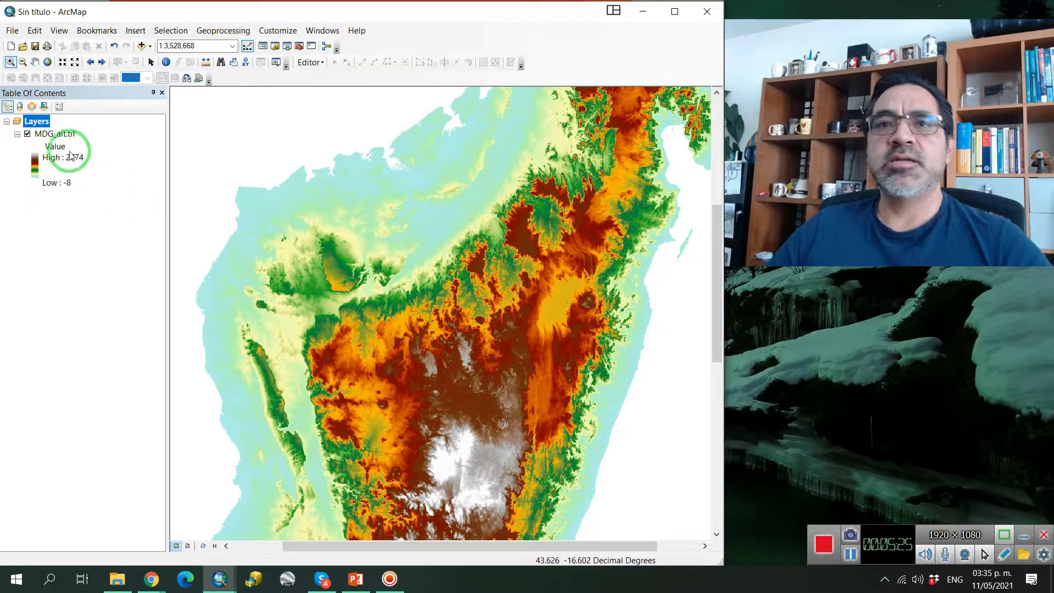
Open the Hillshade tool from the Spatial Analyst Surface tools and choose MDG_alt.tif as the input raster.
left_click(298, 46)
left_click(654, 347)
scroll(653, 347, "down", 10)
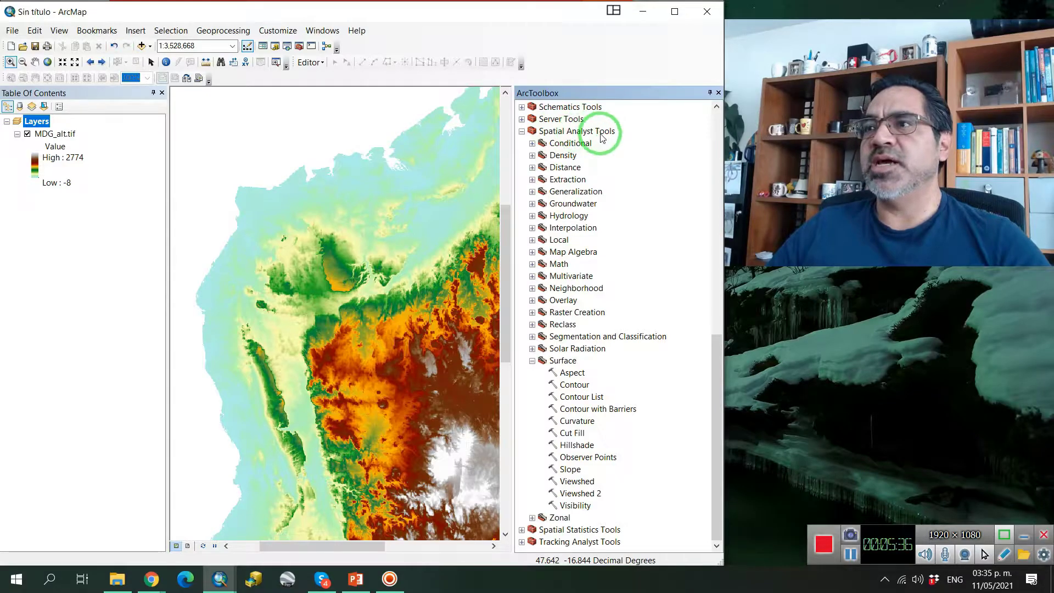
scroll(624, 395, "up", 1)
scroll(623, 398, "down", 1)
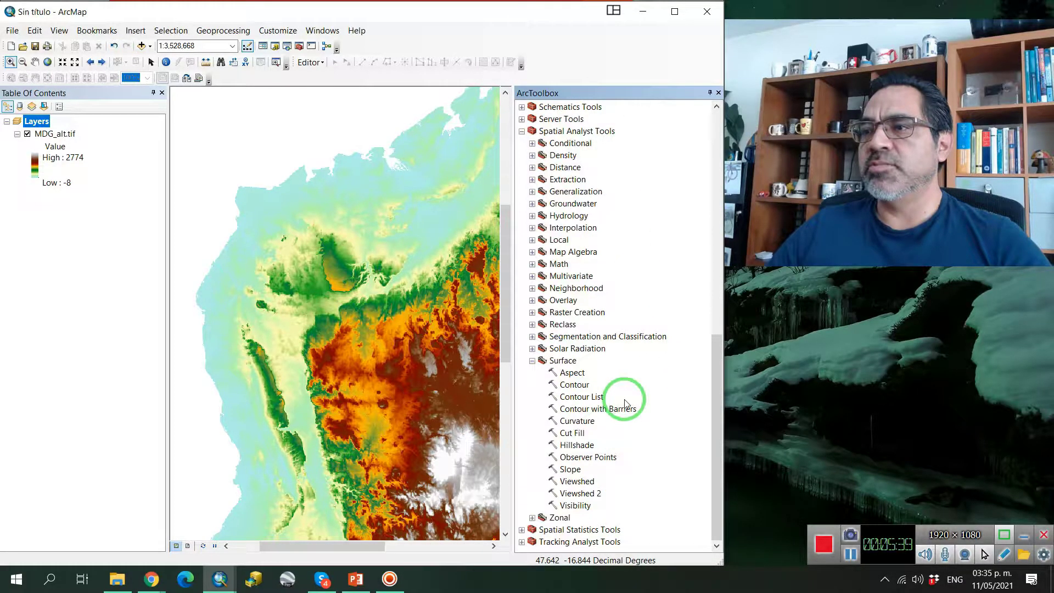
left_click(577, 446)
double_click(578, 446)
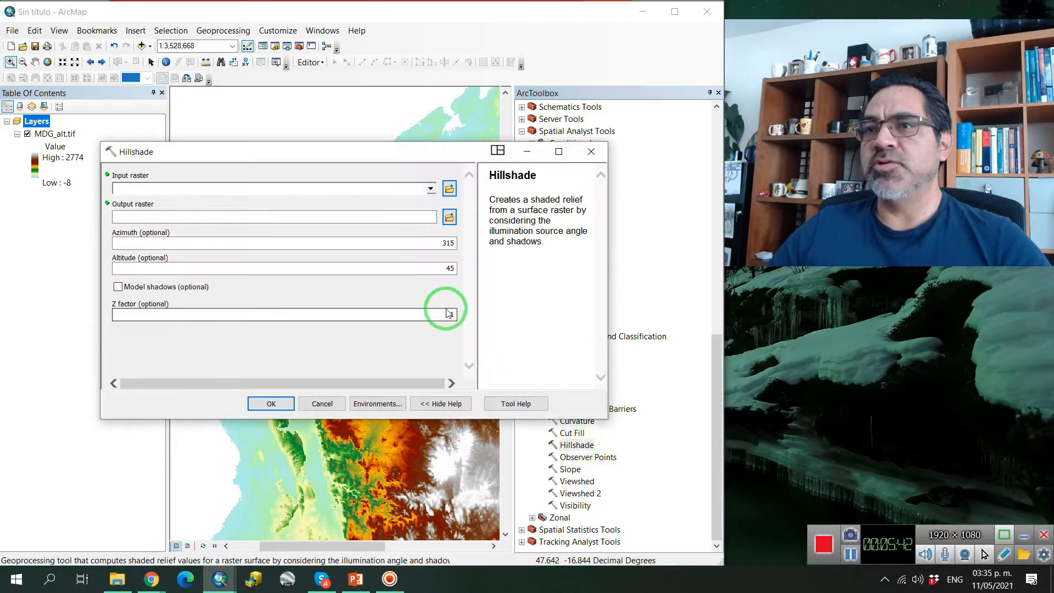
left_click(431, 190)
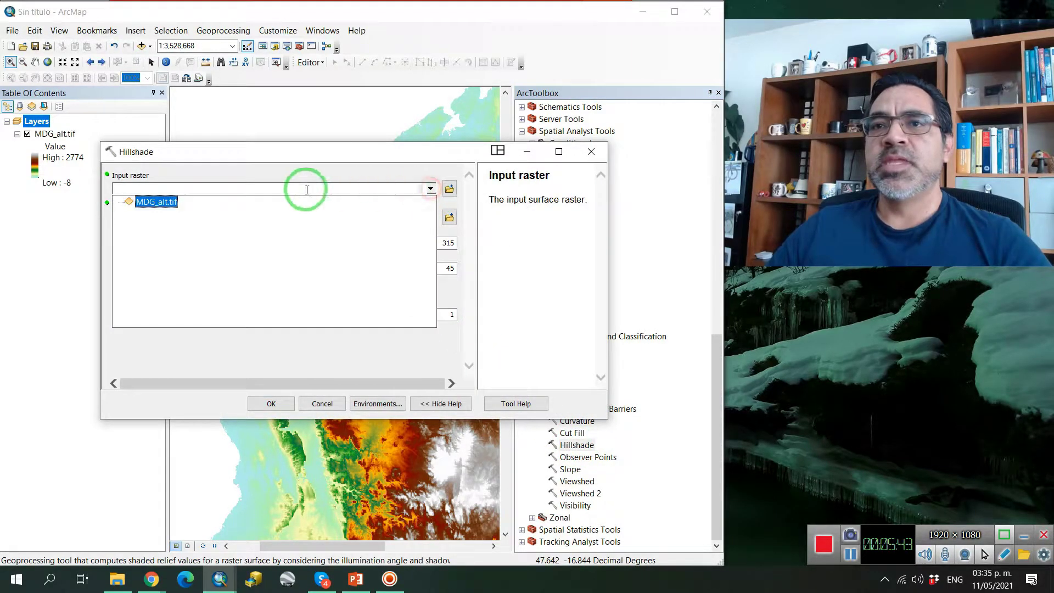
left_click(169, 202)
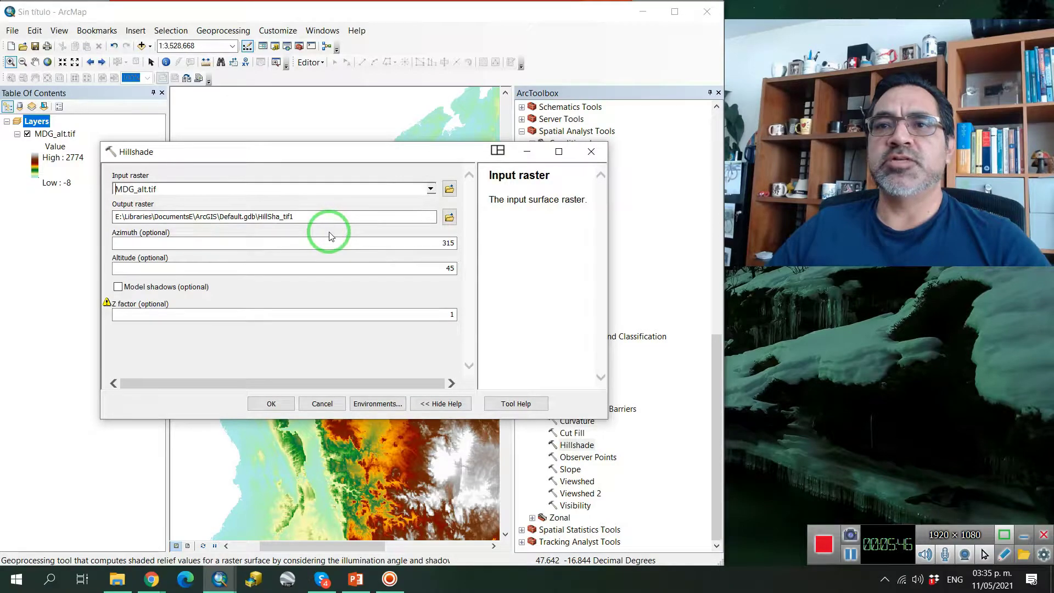
Set the hillshade output raster to hill00001 in the D07swiss folder.
left_click(449, 217)
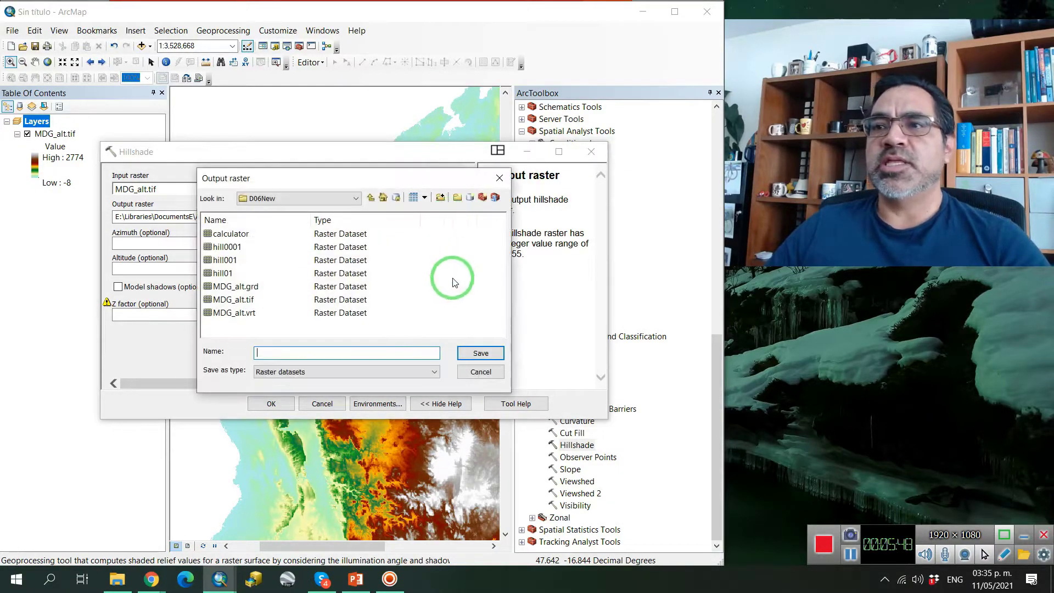
left_click(372, 197)
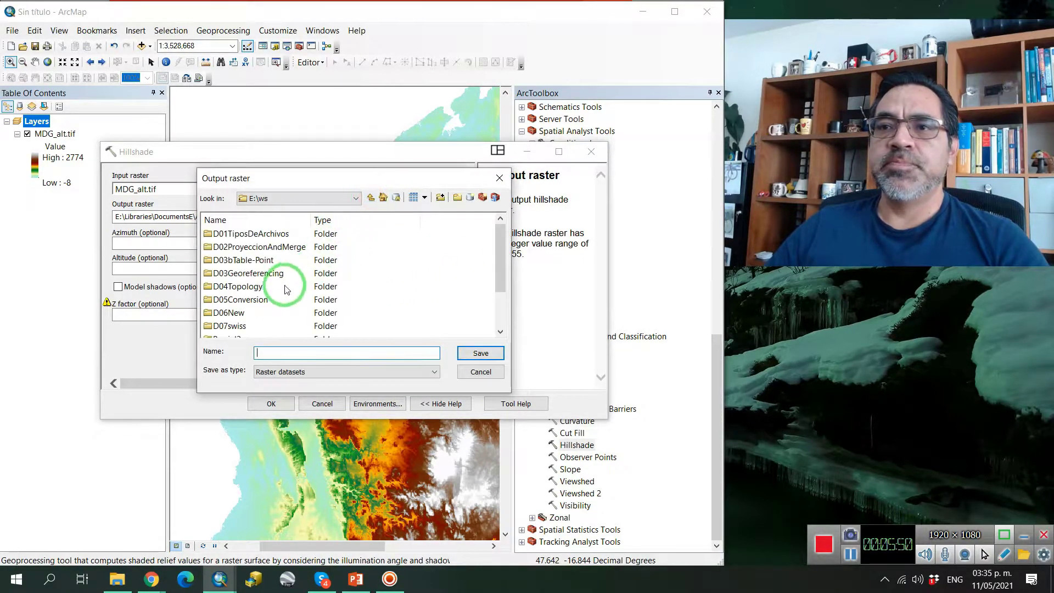
double_click(240, 328)
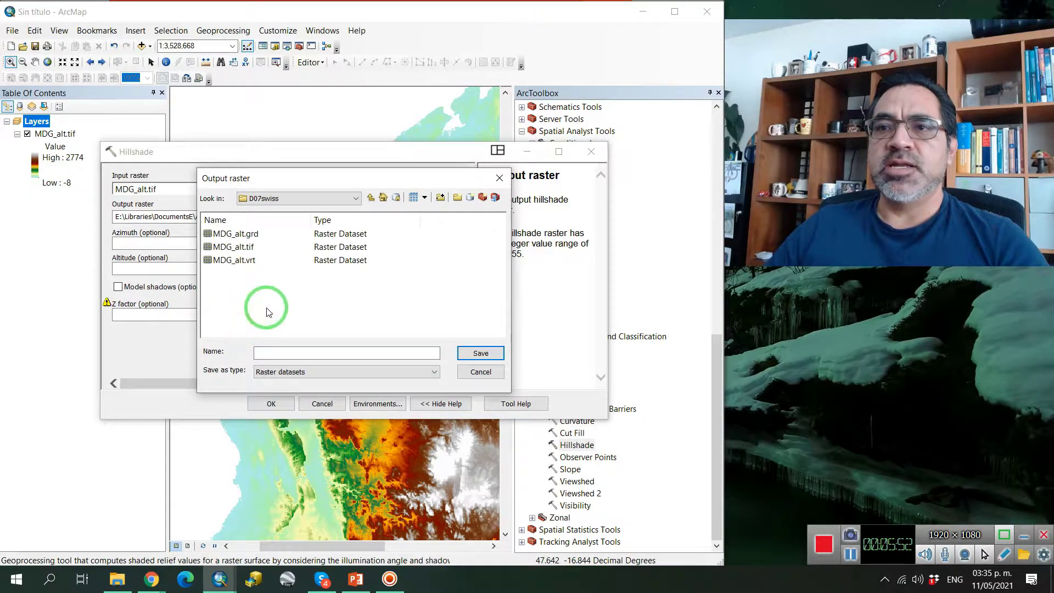
left_click(300, 354)
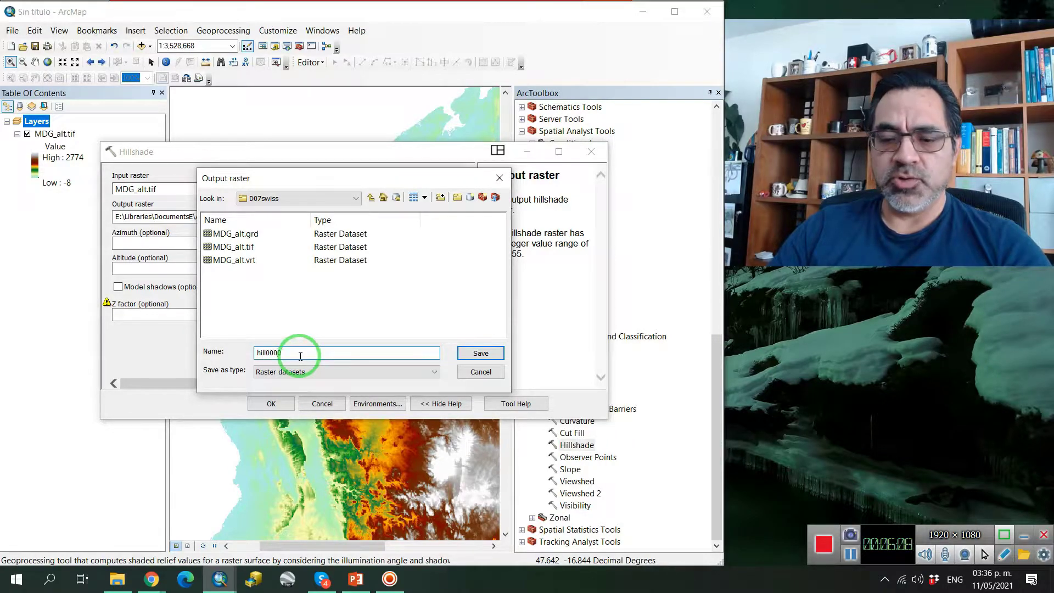
type("1")
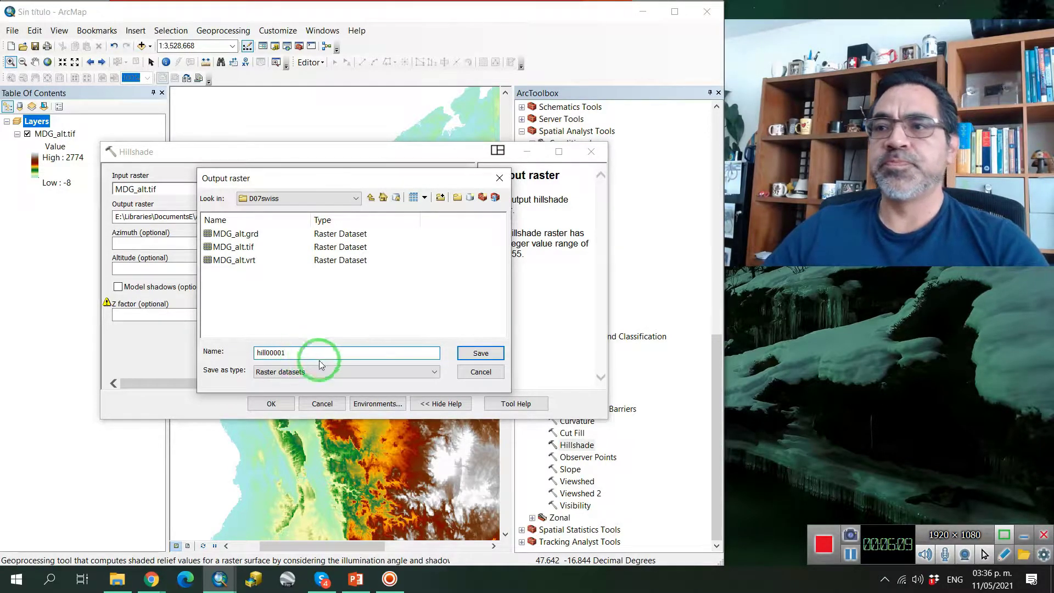
left_click(481, 353)
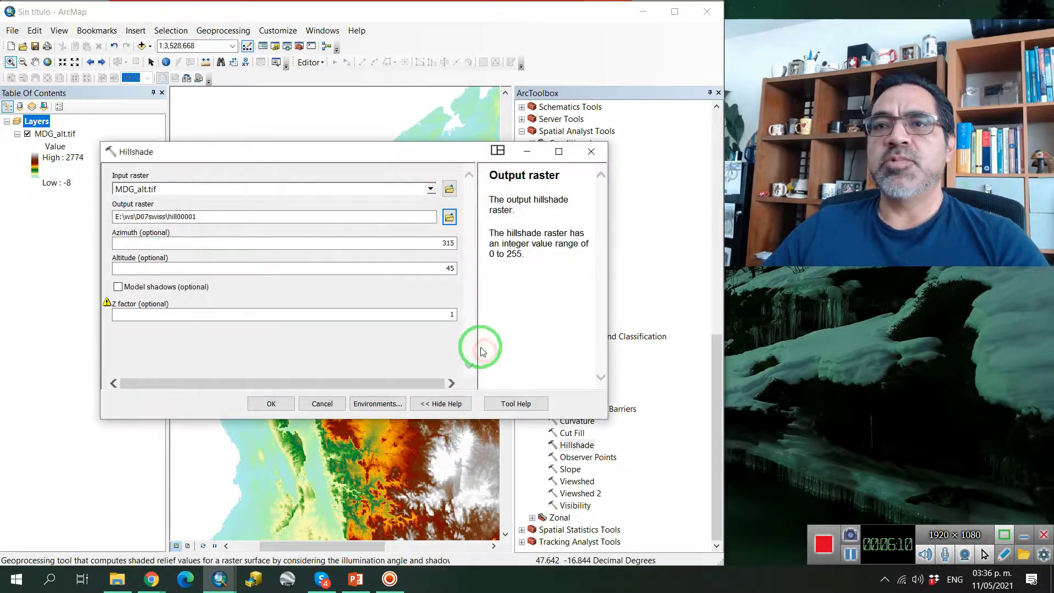
Set the hillshade azimuth to 0, keep the altitude at 45, and check the Z factor description.
left_click(421, 242)
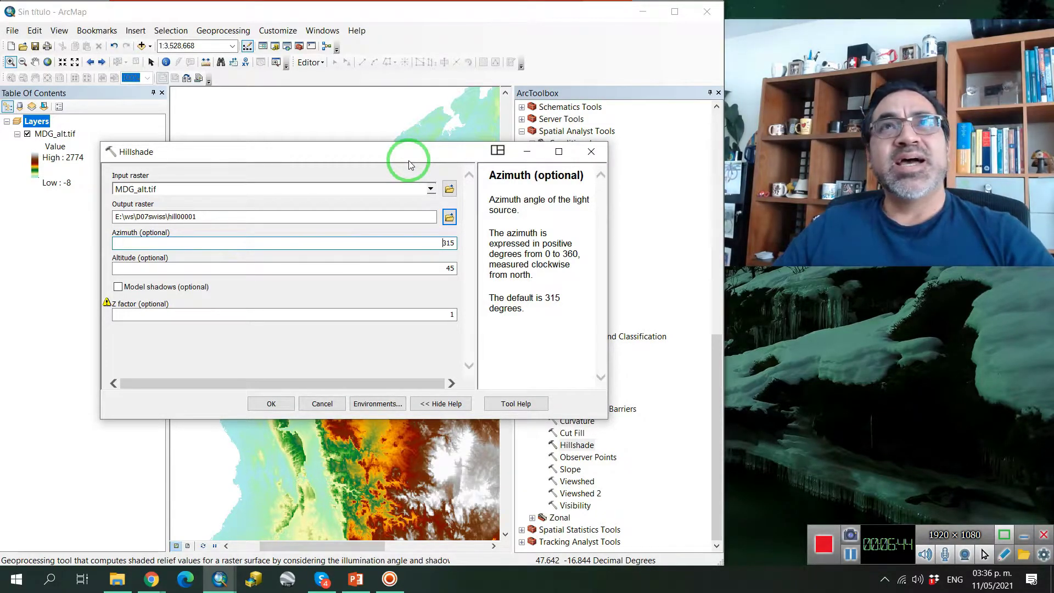
left_click(445, 242)
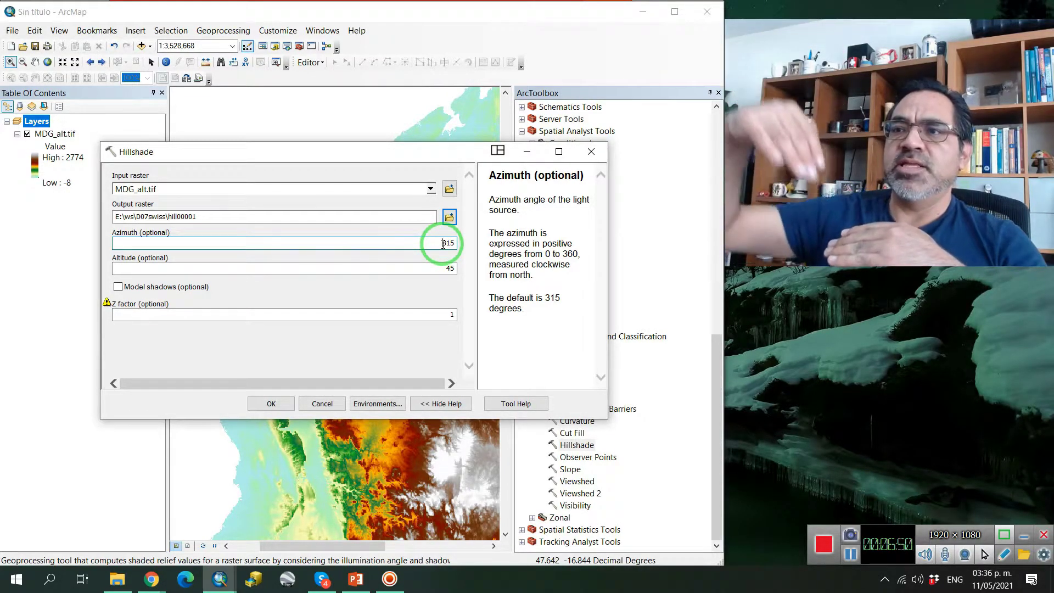
double_click(443, 243)
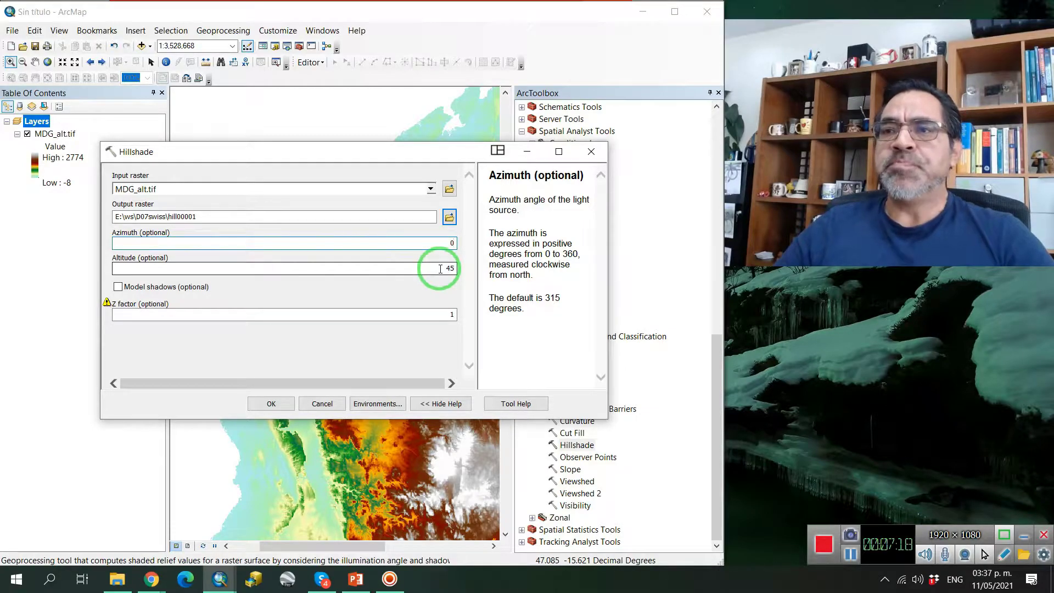
left_click(431, 268)
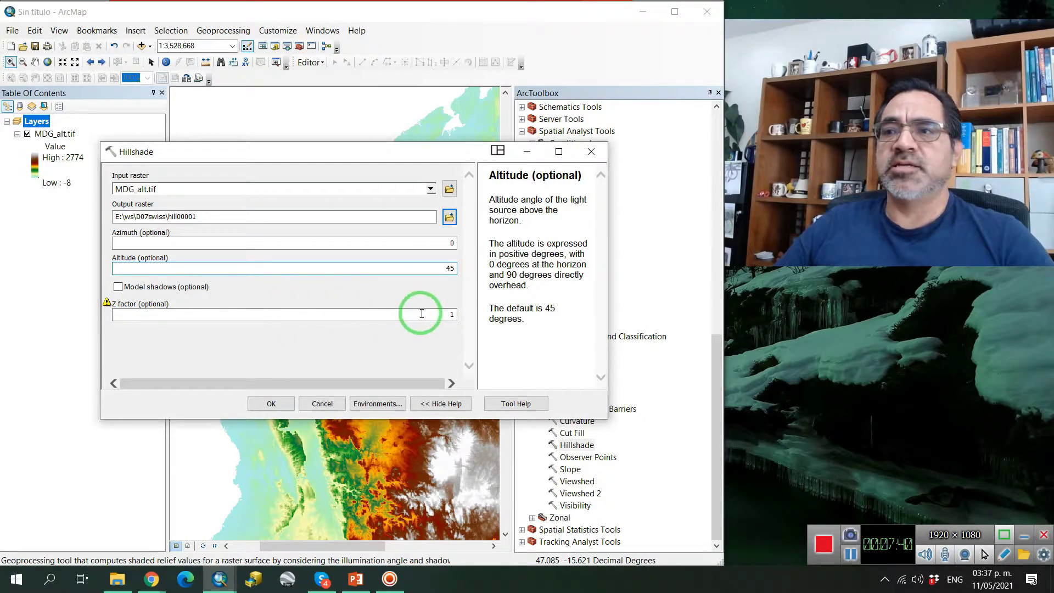
left_click(422, 314)
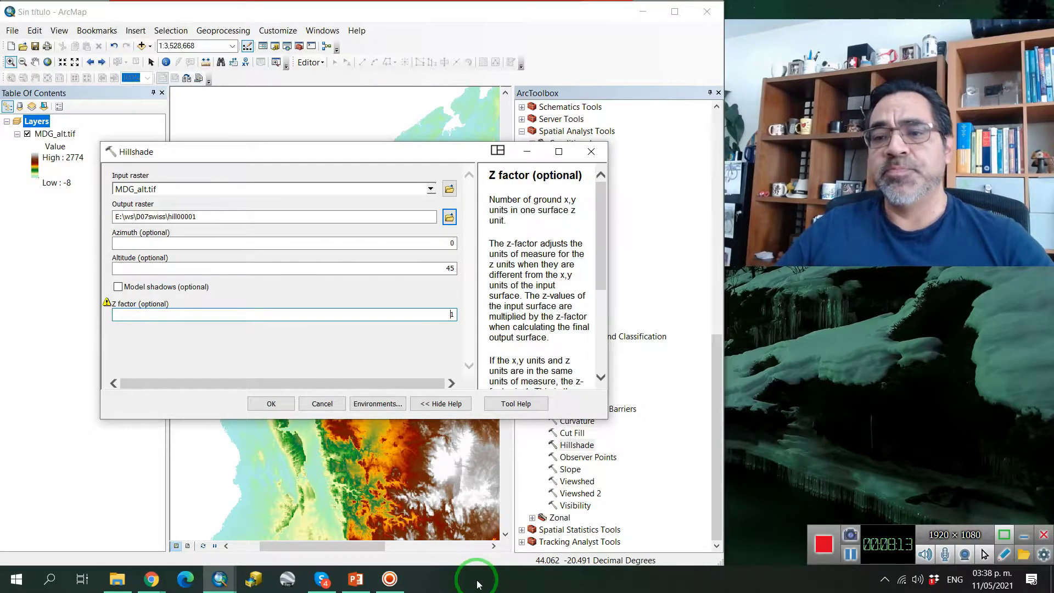
Switch to the Windows Calculator and move its window fully into view.
key("super")
type("calc")
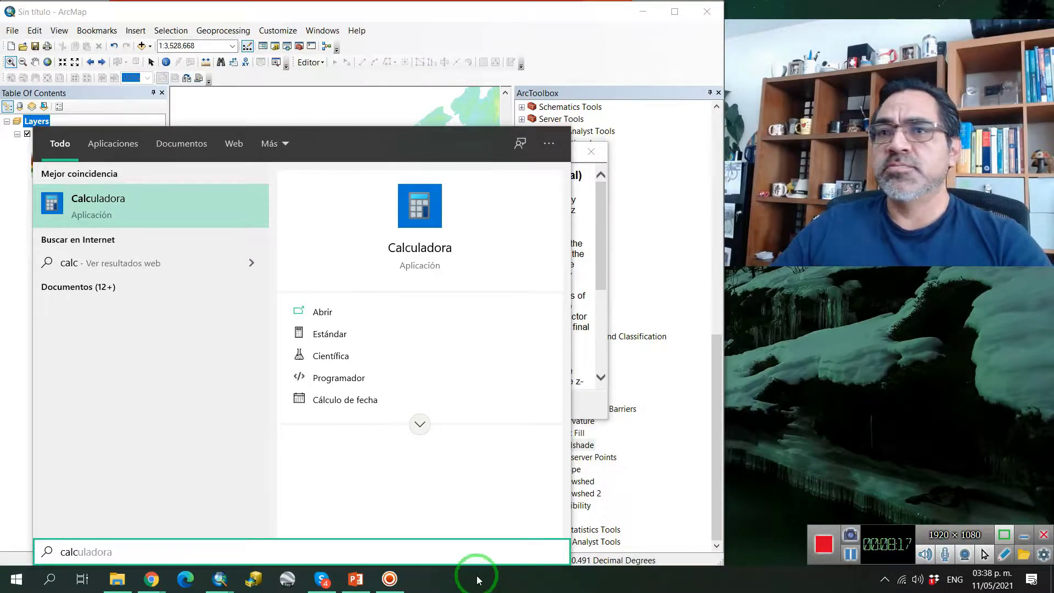
key("Return")
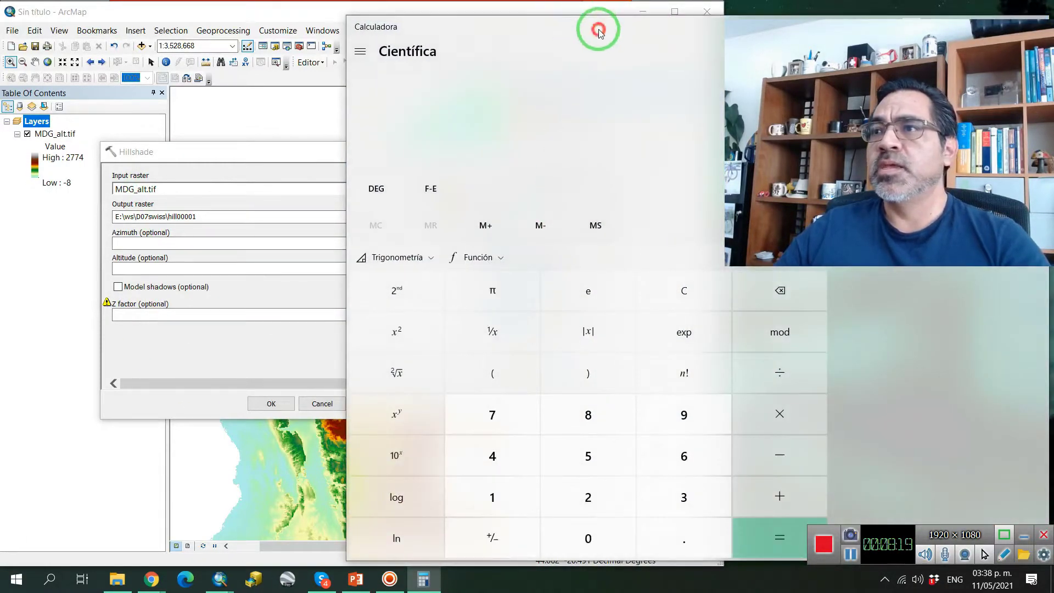
left_click_drag(600, 33, 608, 18)
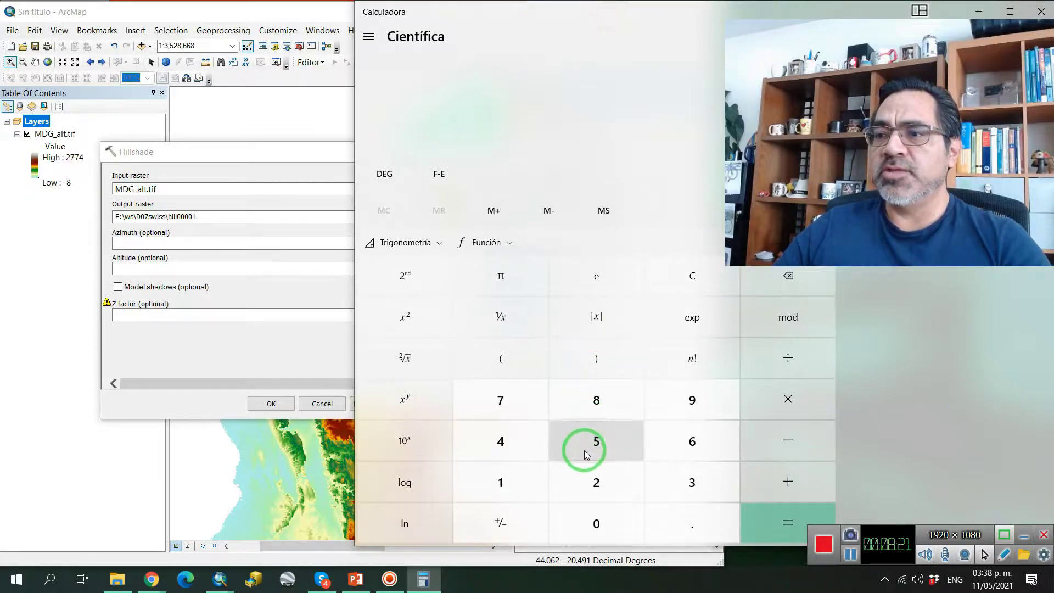
left_click_drag(568, 11, 435, 19)
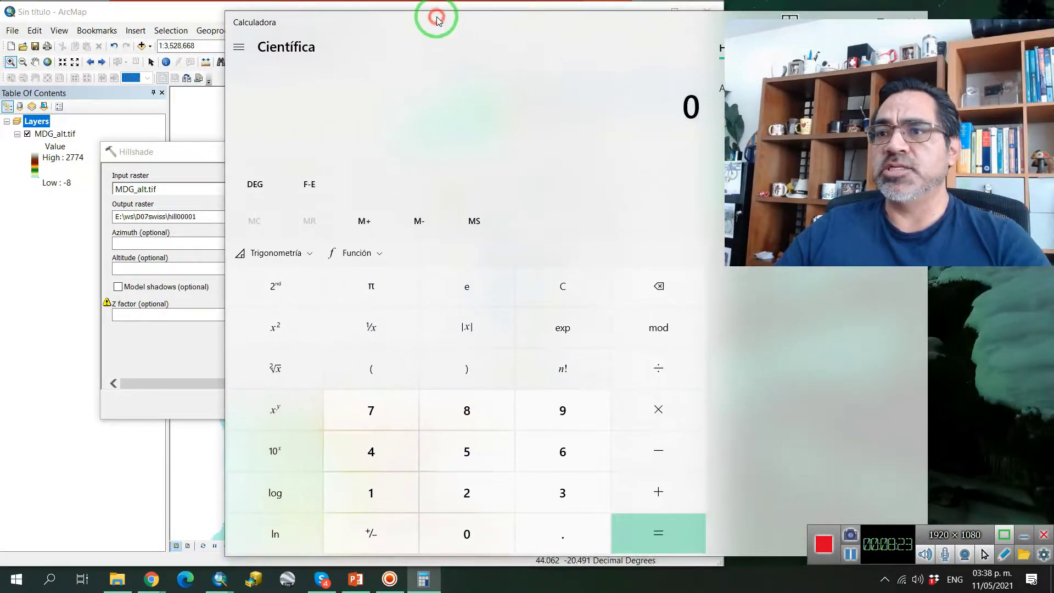
left_click(493, 321)
left_click(468, 437)
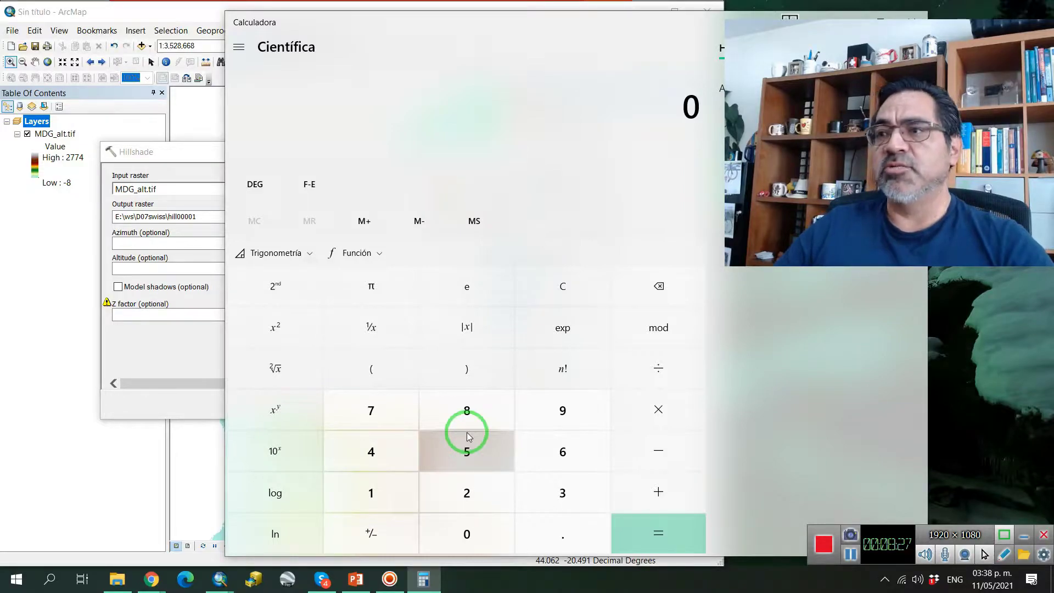
Calculate 1 divided by 100000, compare it with the Hillshade settings, and minimize the Calculator.
type("1")
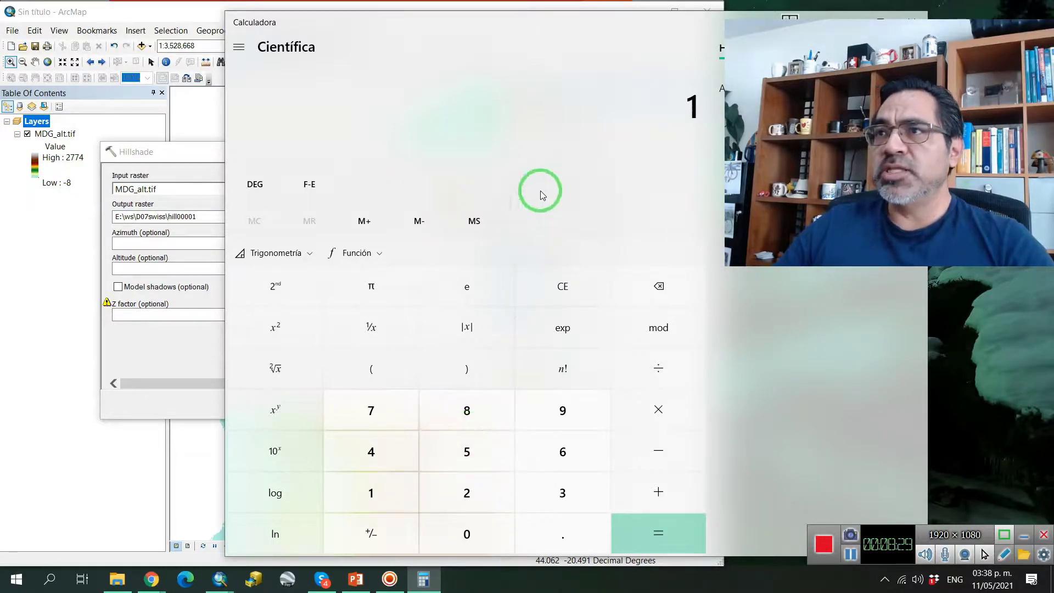
left_click_drag(584, 25, 453, 22)
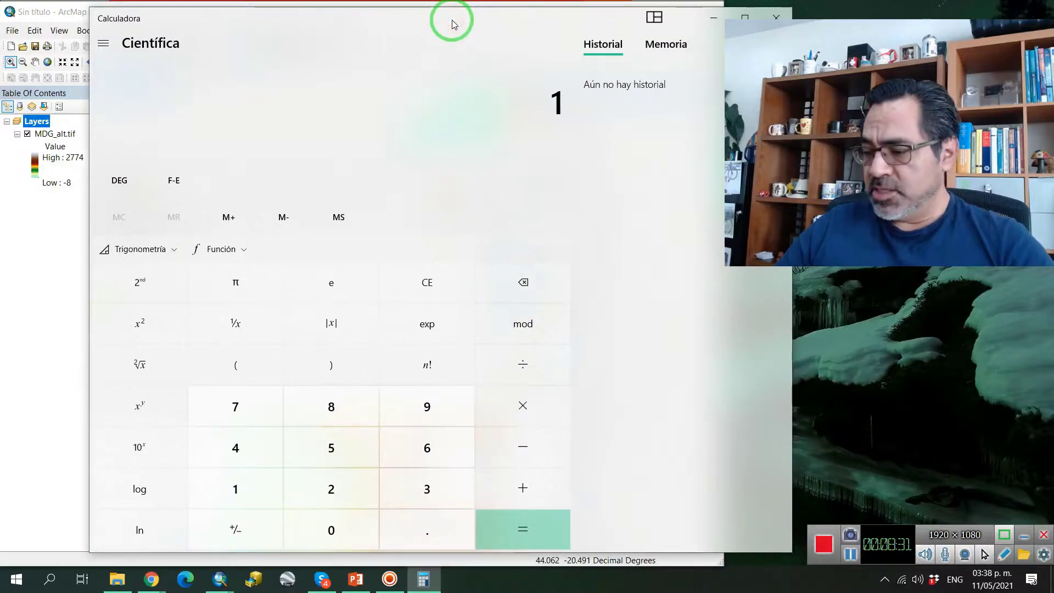
key("slash")
type("10000")
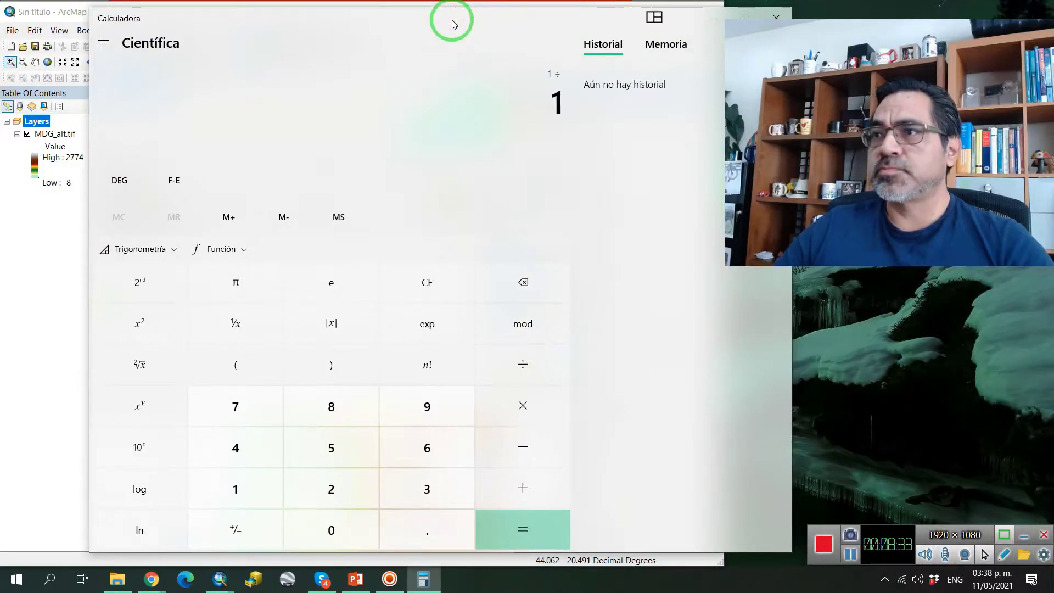
type("00,000")
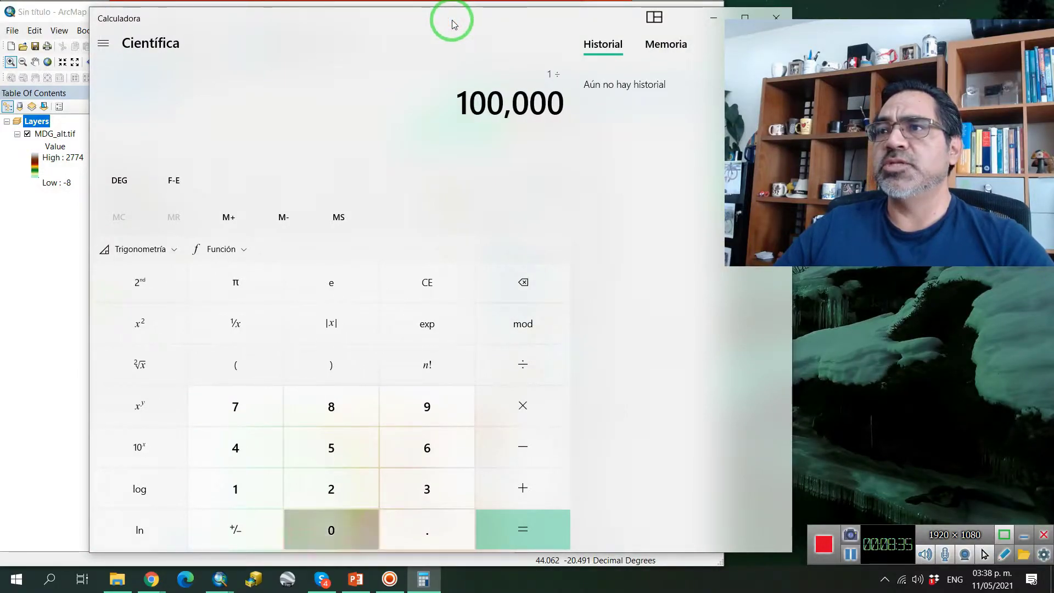
key("Return")
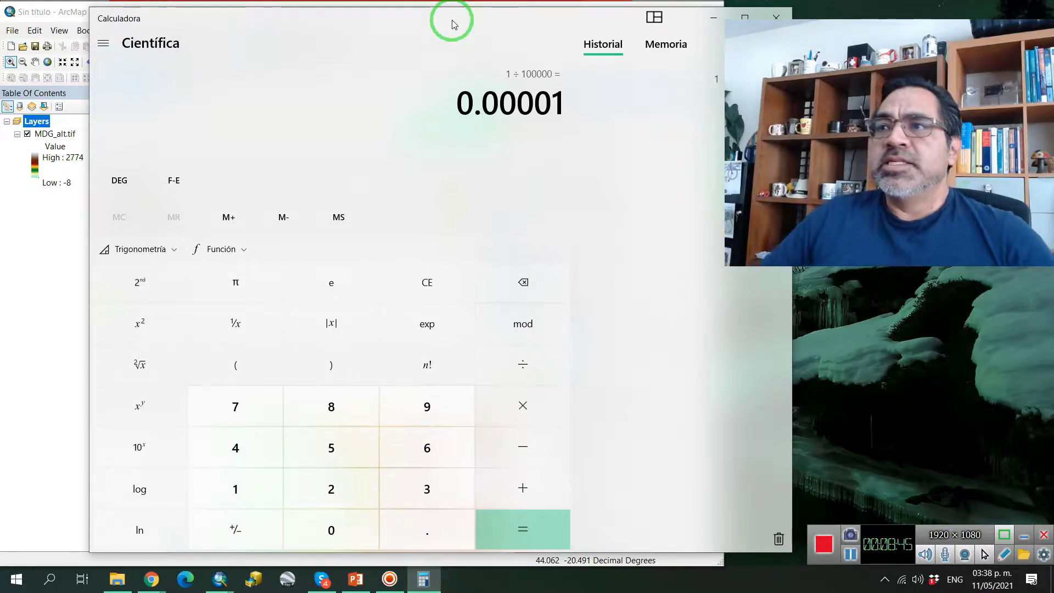
left_click_drag(301, 23, 382, 170)
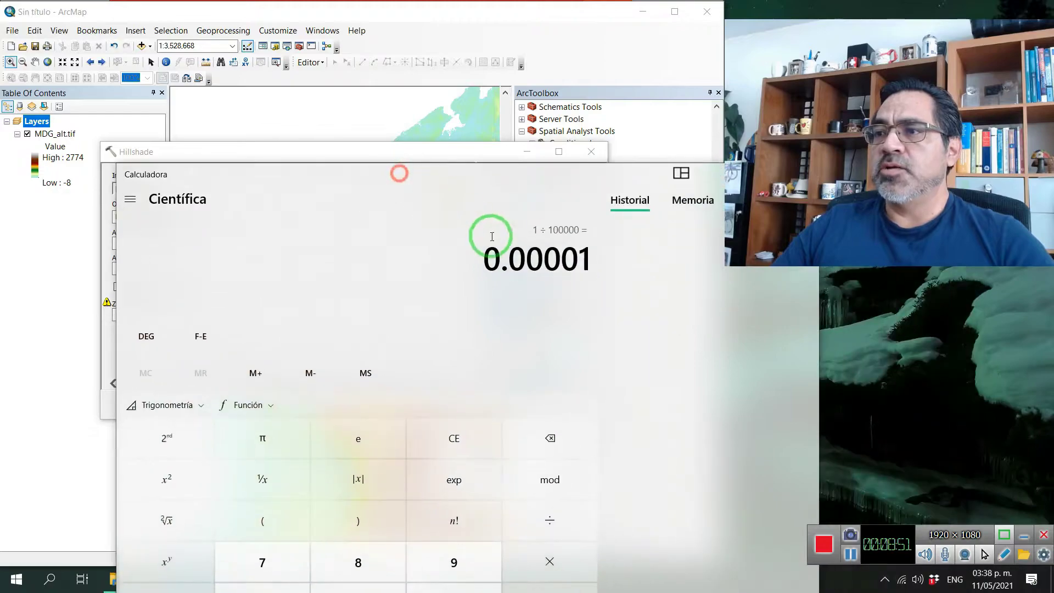
left_click_drag(614, 170, 464, 155)
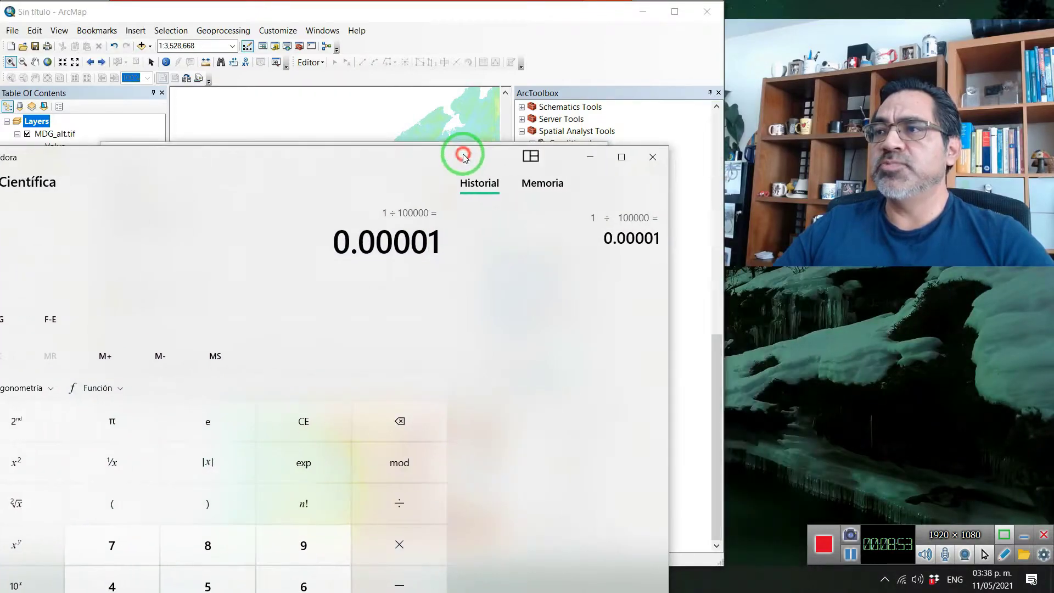
left_click(589, 162)
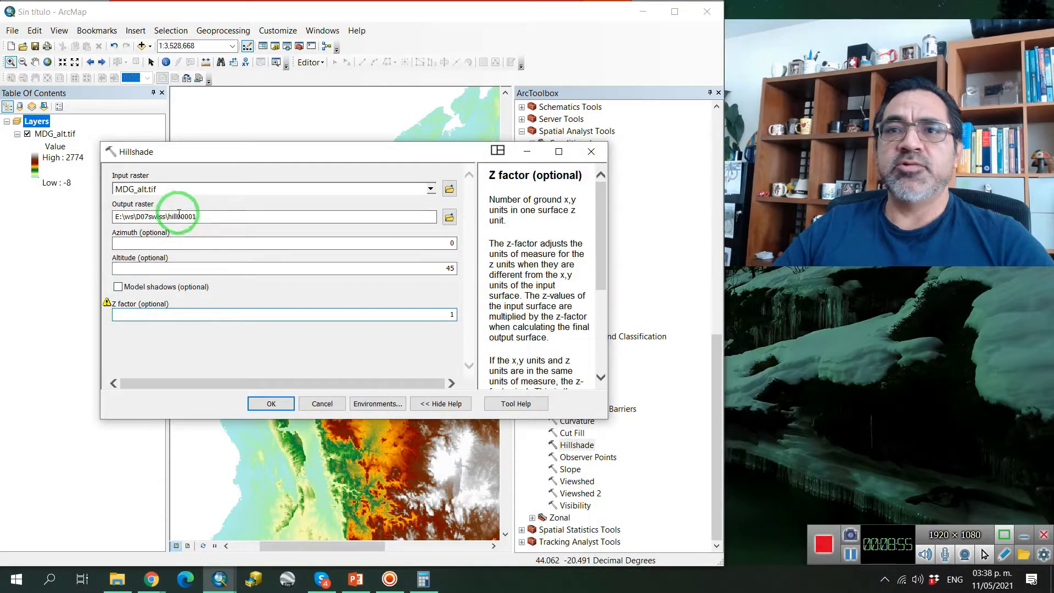
Set the hillshade Z factor to 0.00001 and run the tool.
left_click_drag(177, 216, 195, 216)
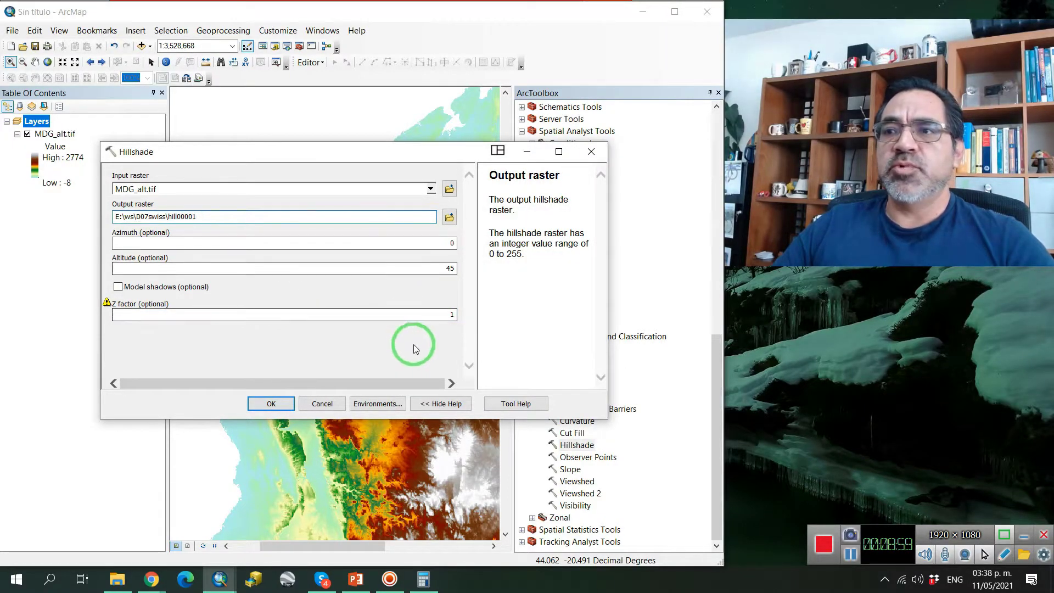
left_click(445, 312)
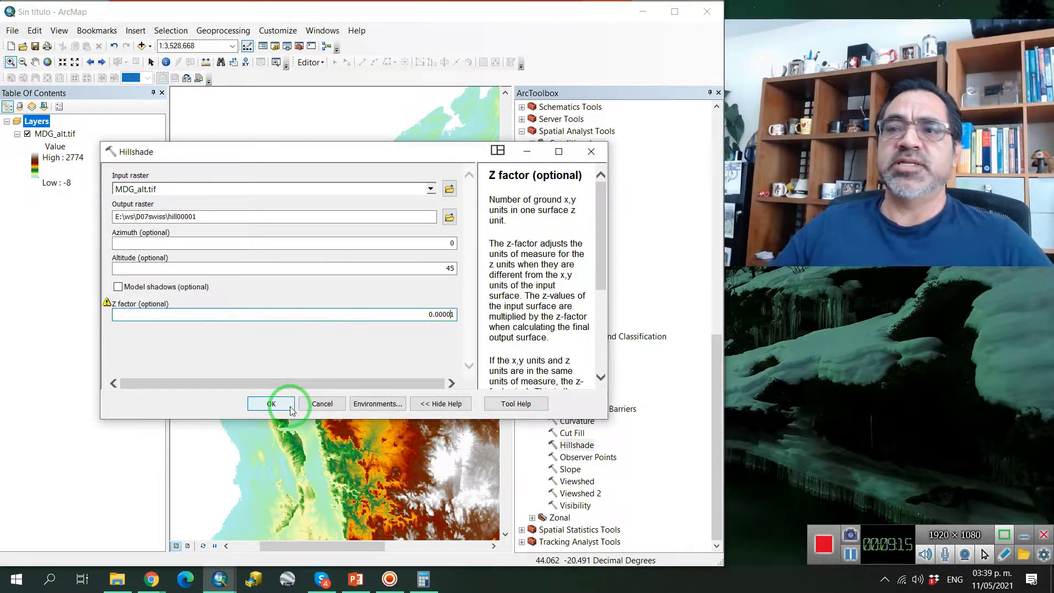
left_click(271, 404)
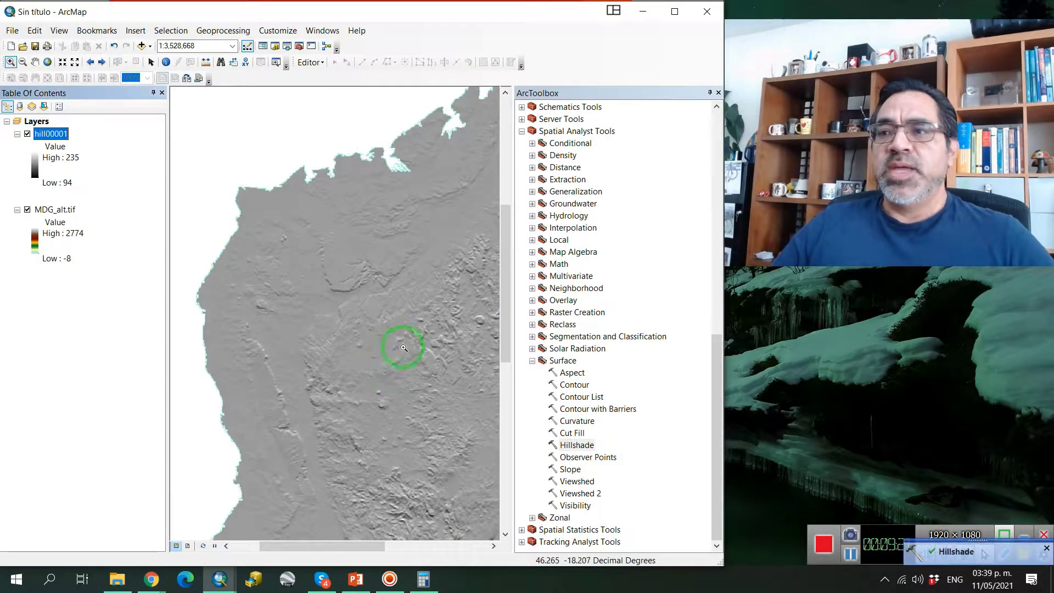
Close ArcToolbox and zoom the map to the full extent of the hill00001 layer.
left_click(719, 93)
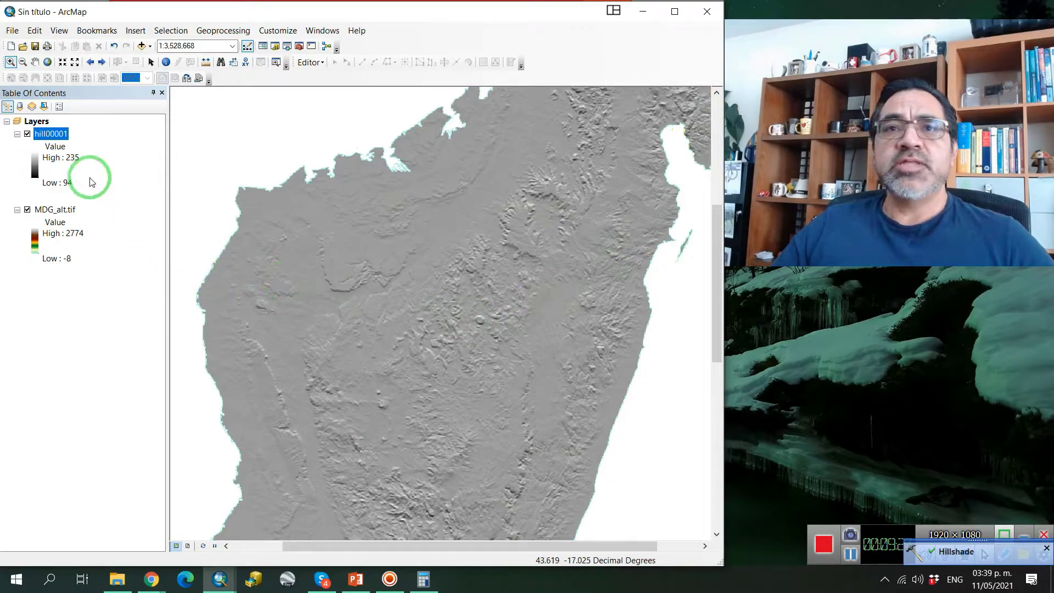
right_click(54, 134)
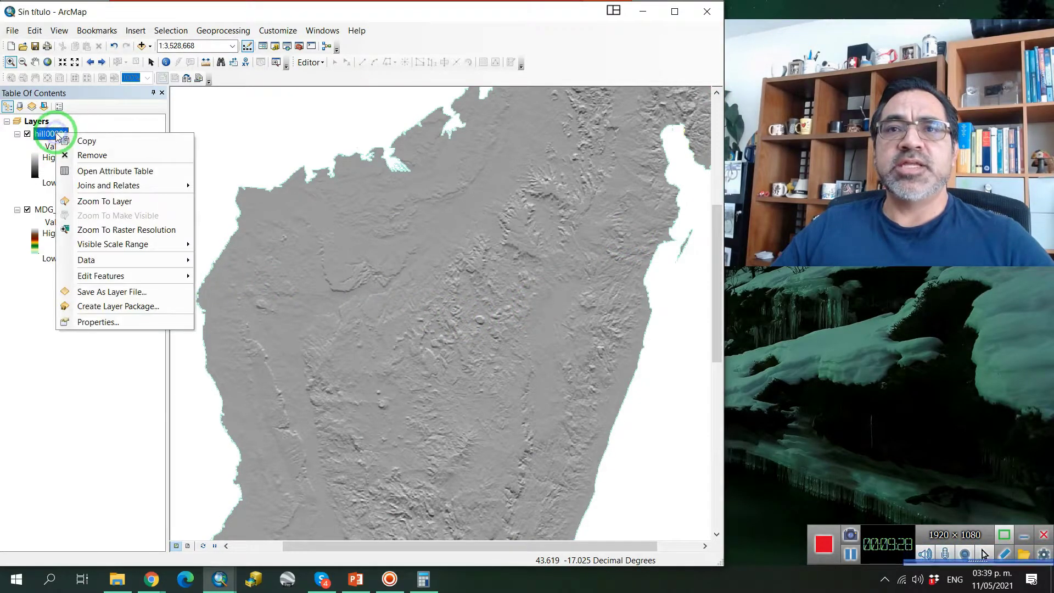
left_click(130, 200)
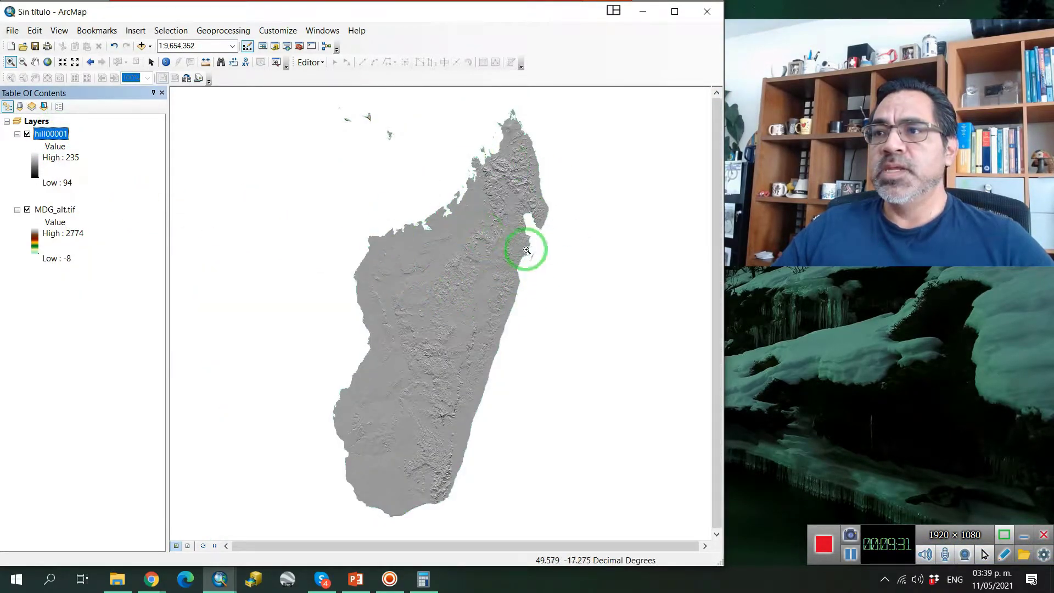
Move hill00001 below MDG_alt.tif, return to the previous closer map extent, and compare both rasters by toggling the elevation layer's visibility.
left_click_drag(59, 135, 83, 273)
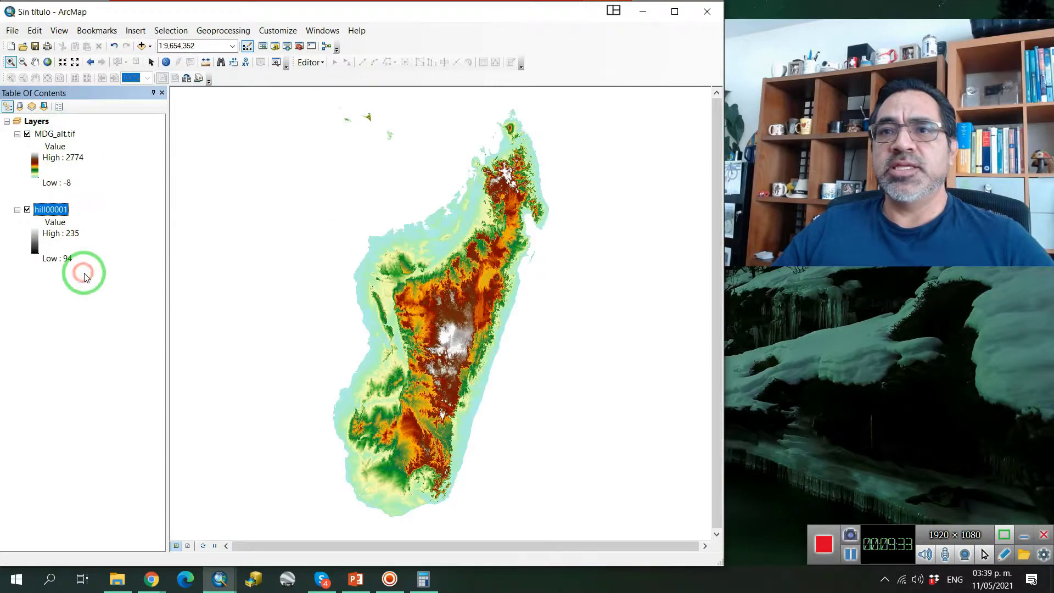
left_click(27, 134)
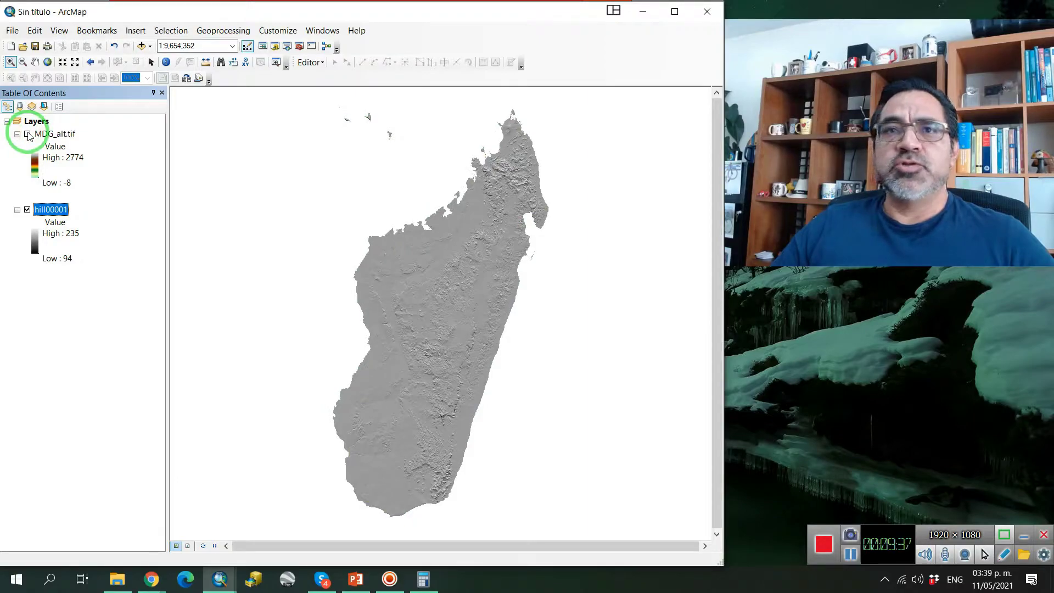
left_click(27, 134)
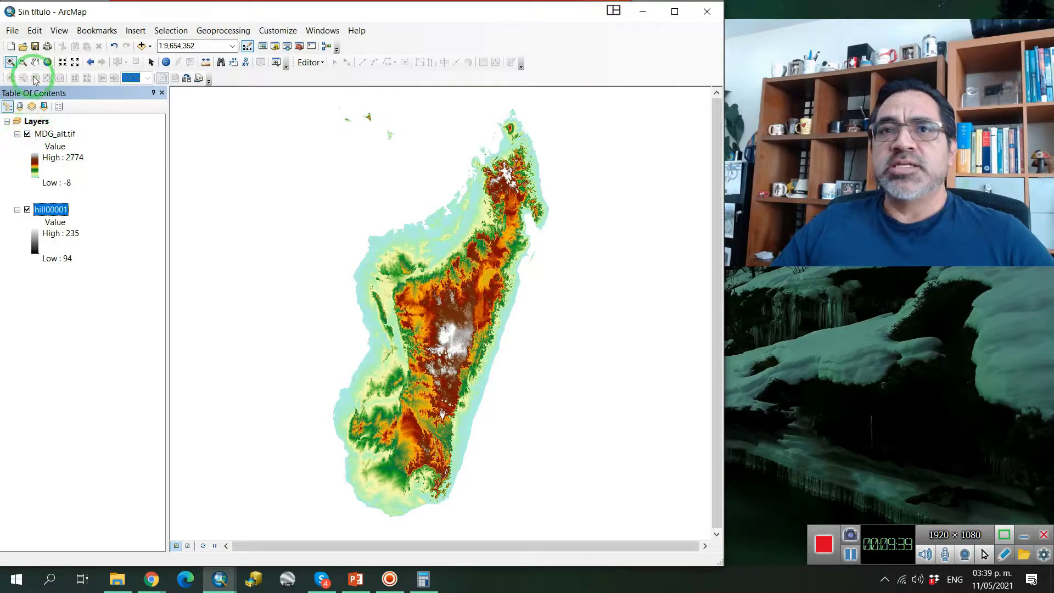
left_click(90, 63)
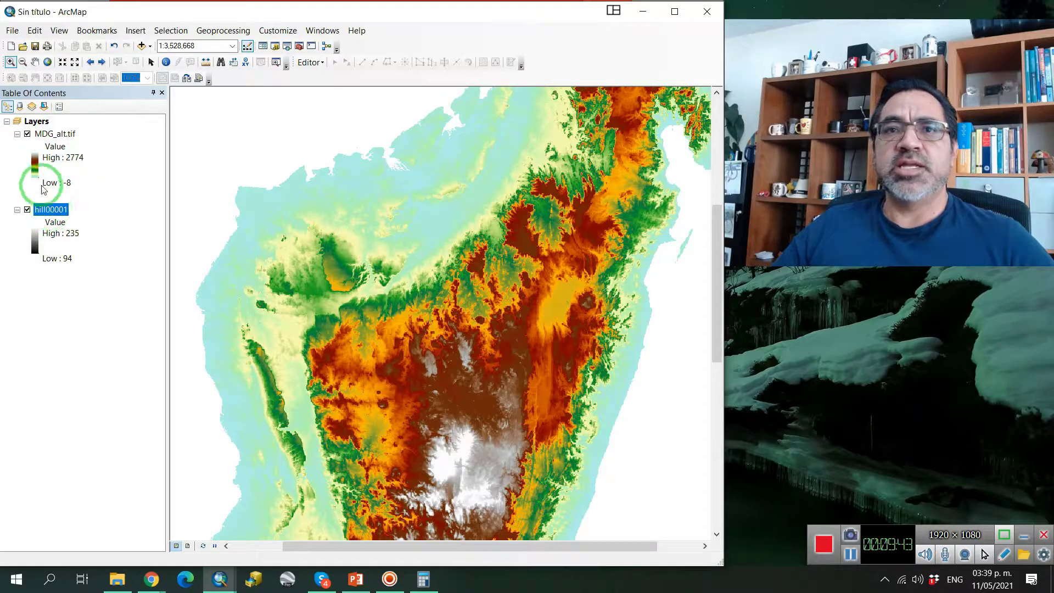
left_click(28, 135)
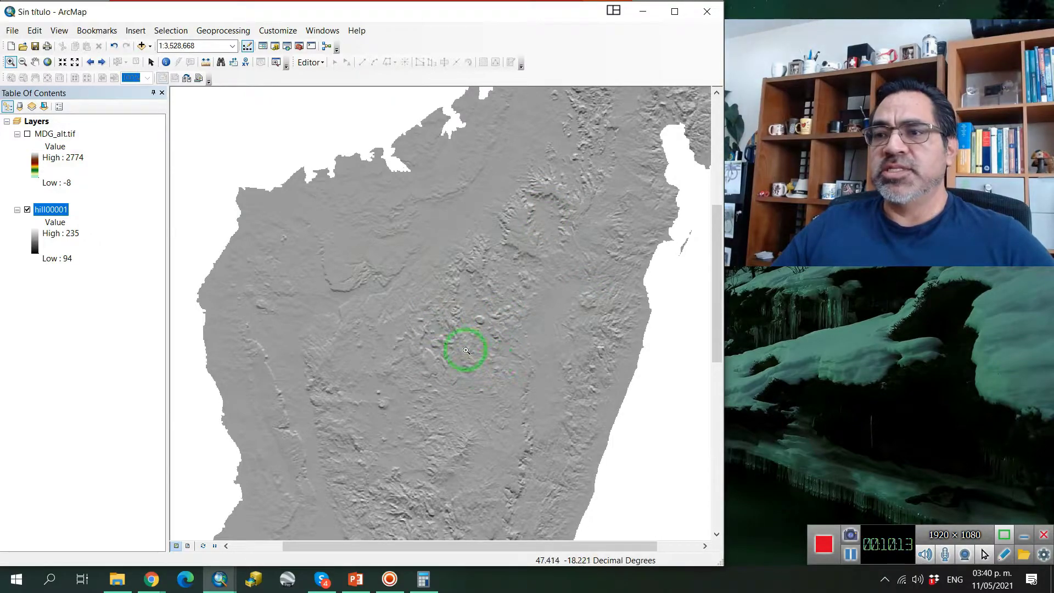
left_click(27, 134)
Set the MDG_alt.tif layer's display transparency to 50 % and apply it.
double_click(74, 136)
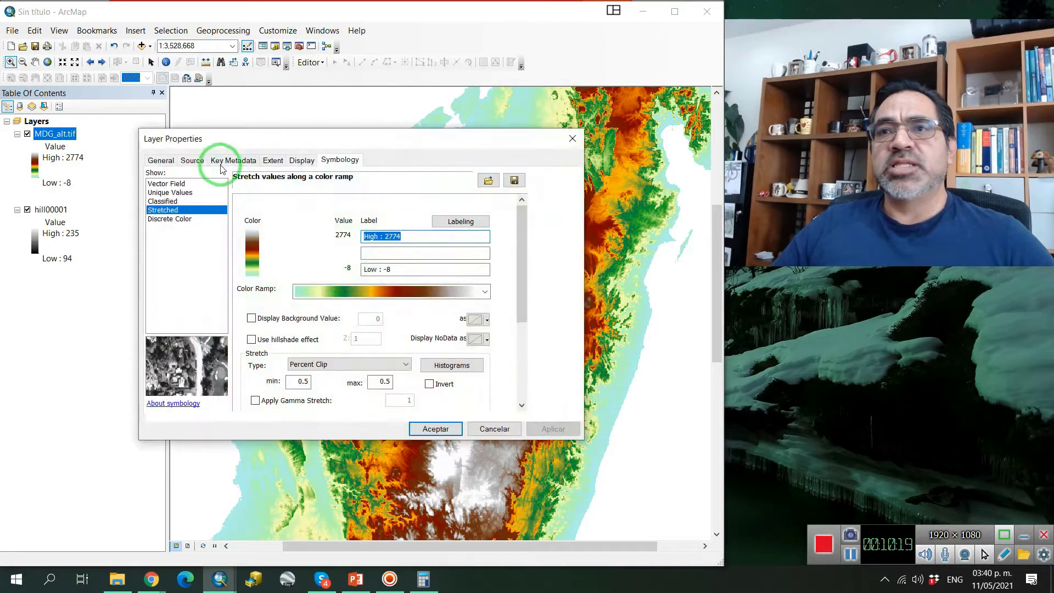
left_click(302, 160)
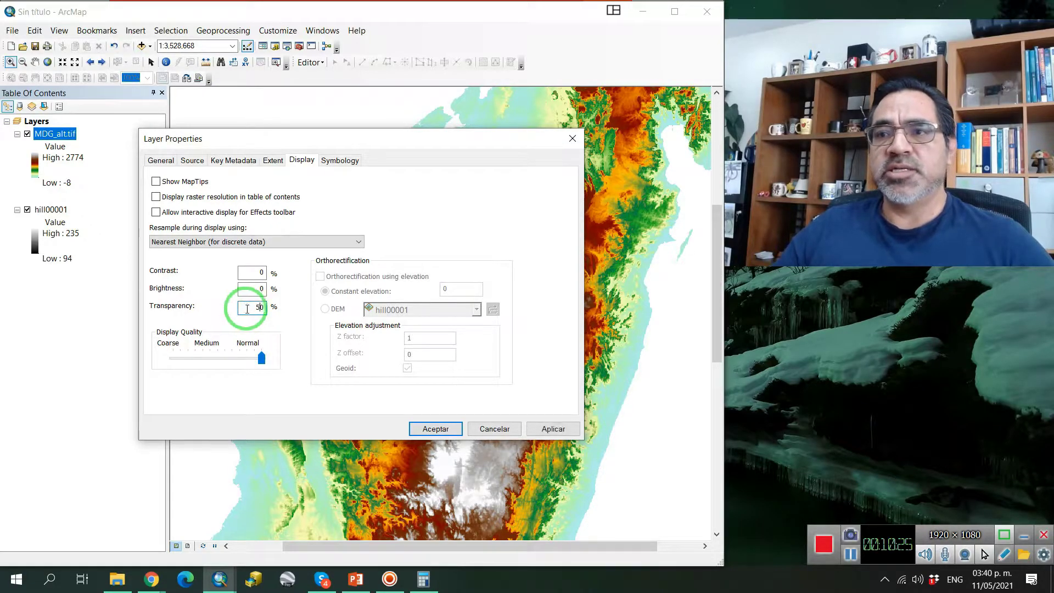
left_click(550, 428)
left_click(434, 427)
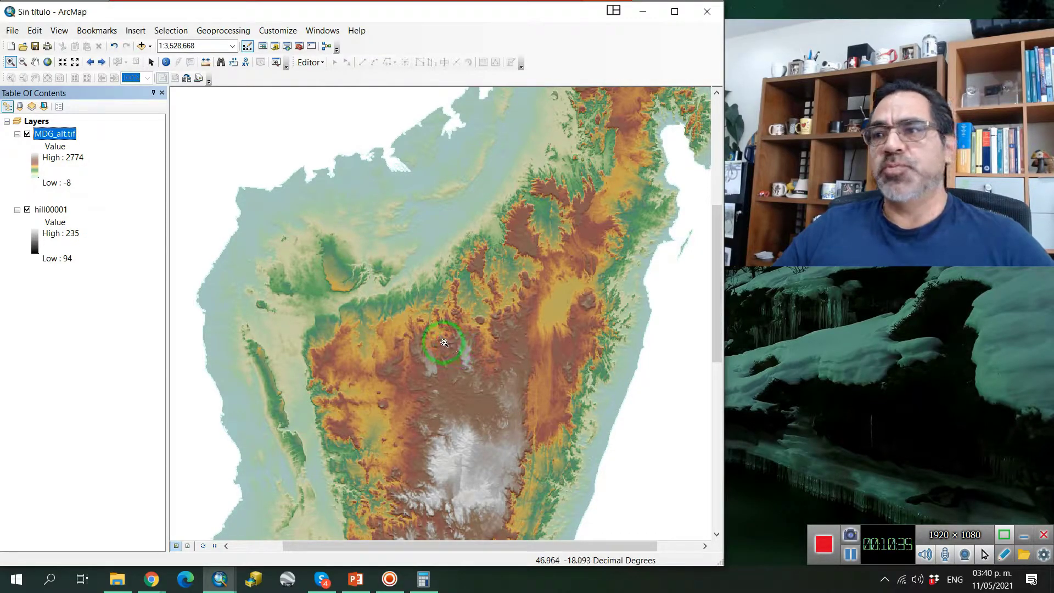
Set up a new Hillshade with MDG_alt.tif as input and hill001 in the D07swiss folder as the output raster.
left_click(301, 50)
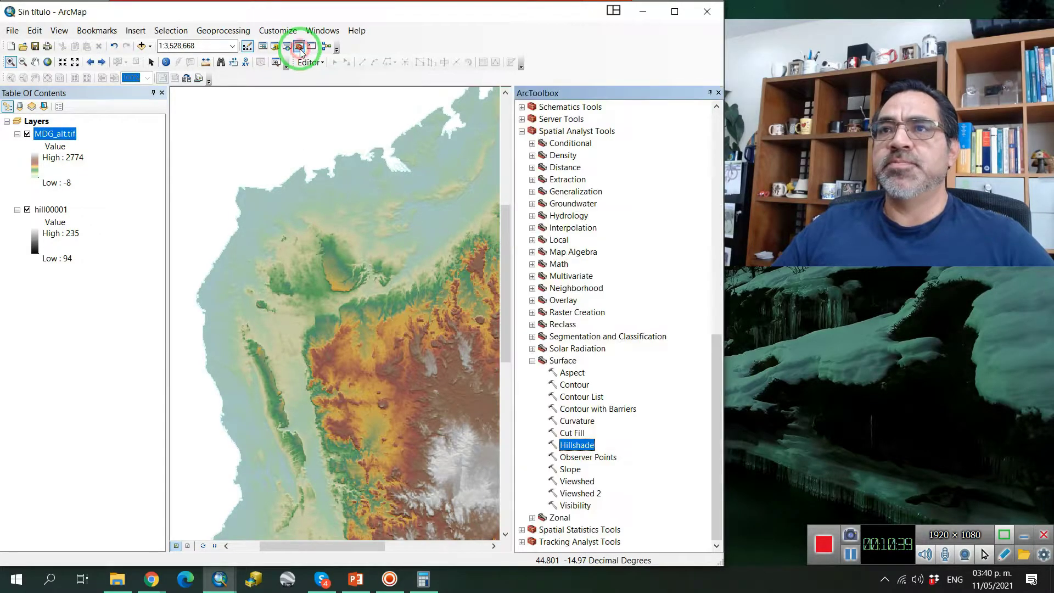
double_click(592, 444)
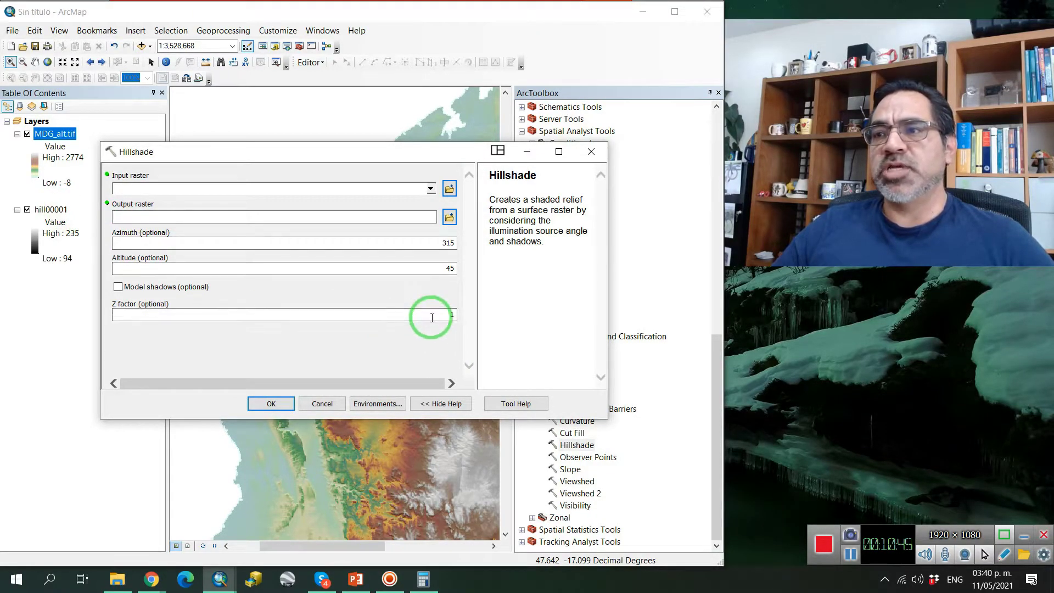
left_click(431, 188)
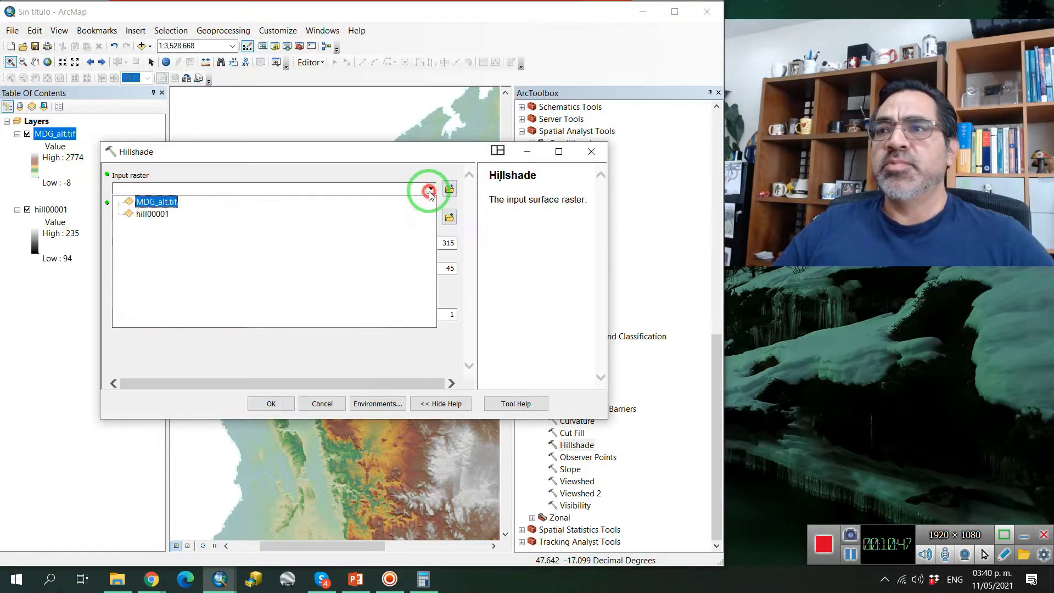
left_click(165, 202)
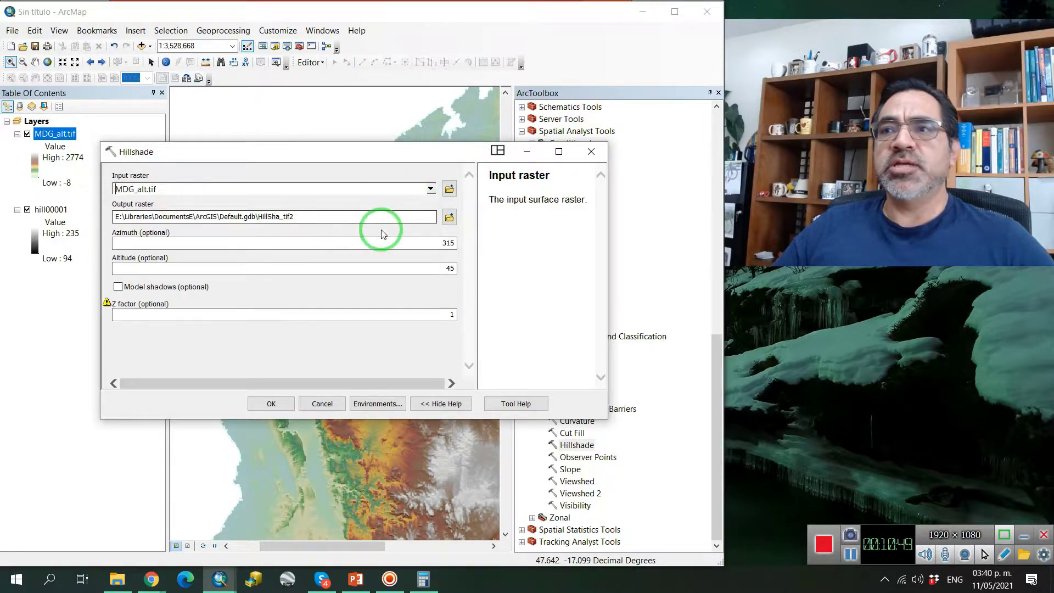
left_click(449, 218)
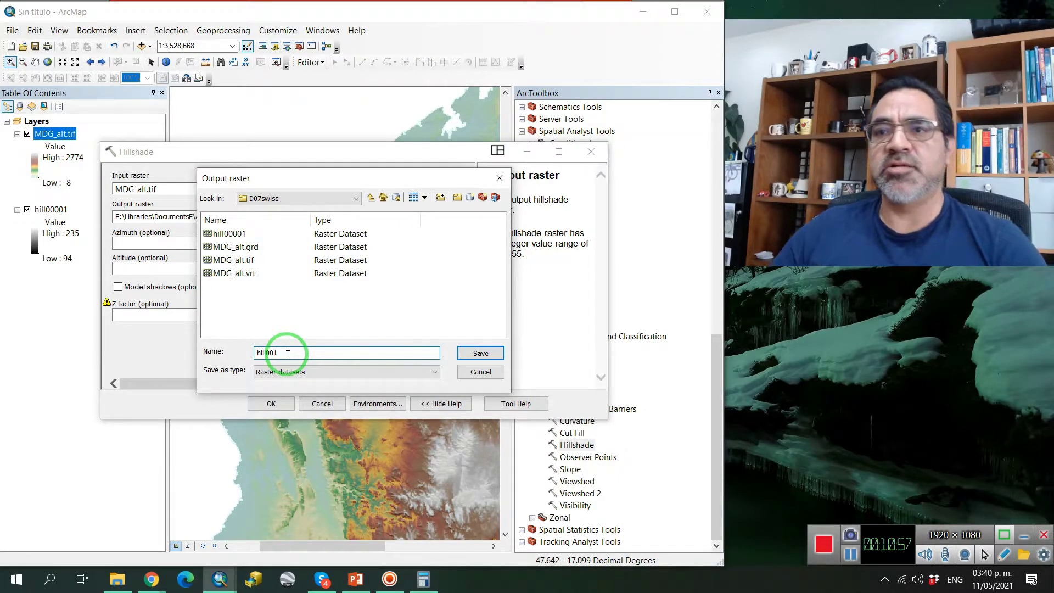
left_click(496, 353)
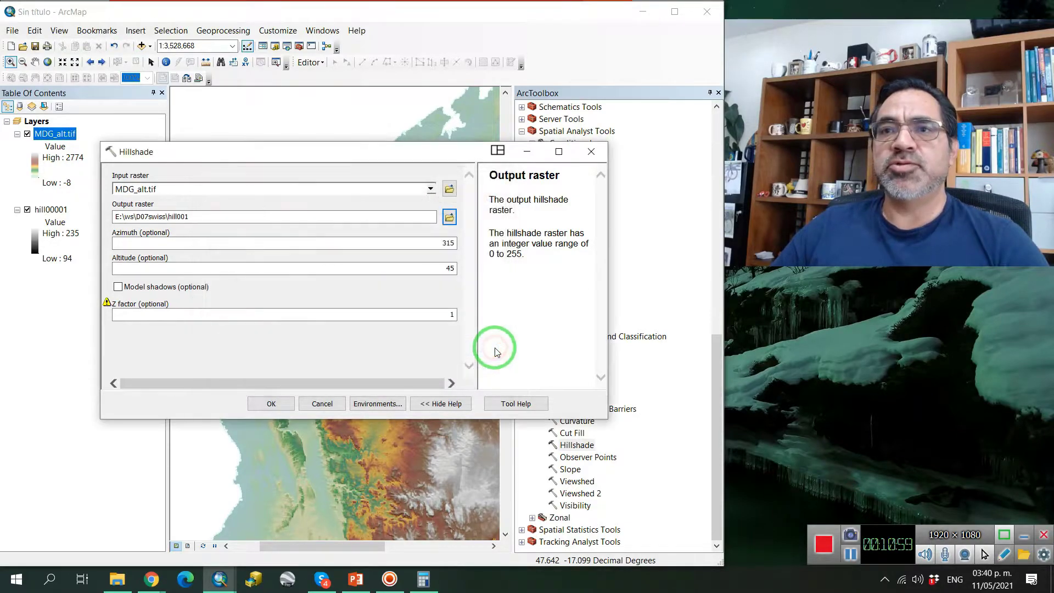
Set the hillshade azimuth to 0, lower the Z factor below 1, and run the tool.
double_click(447, 243)
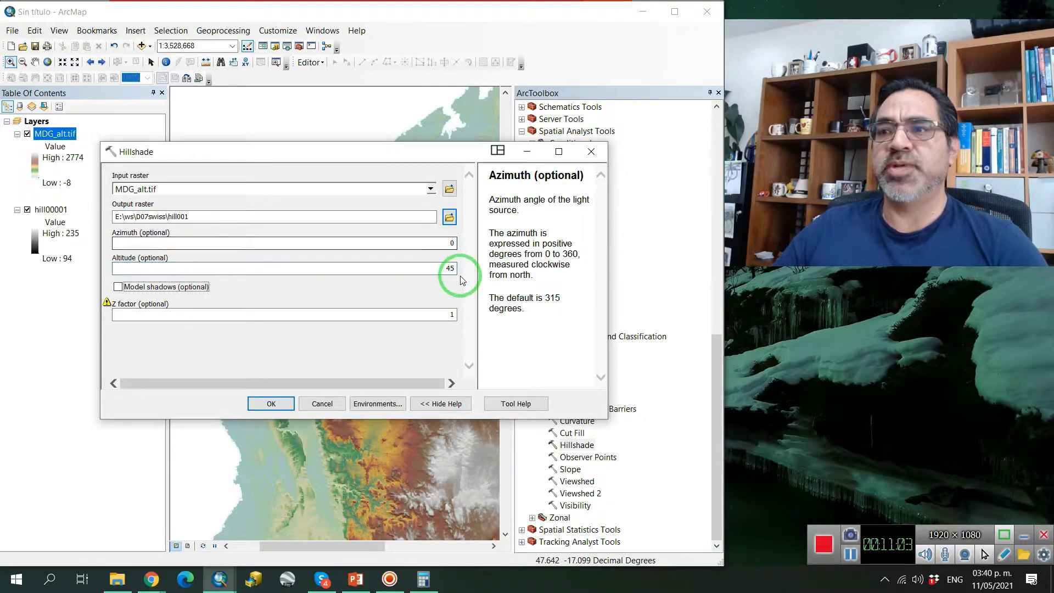
left_click(444, 318)
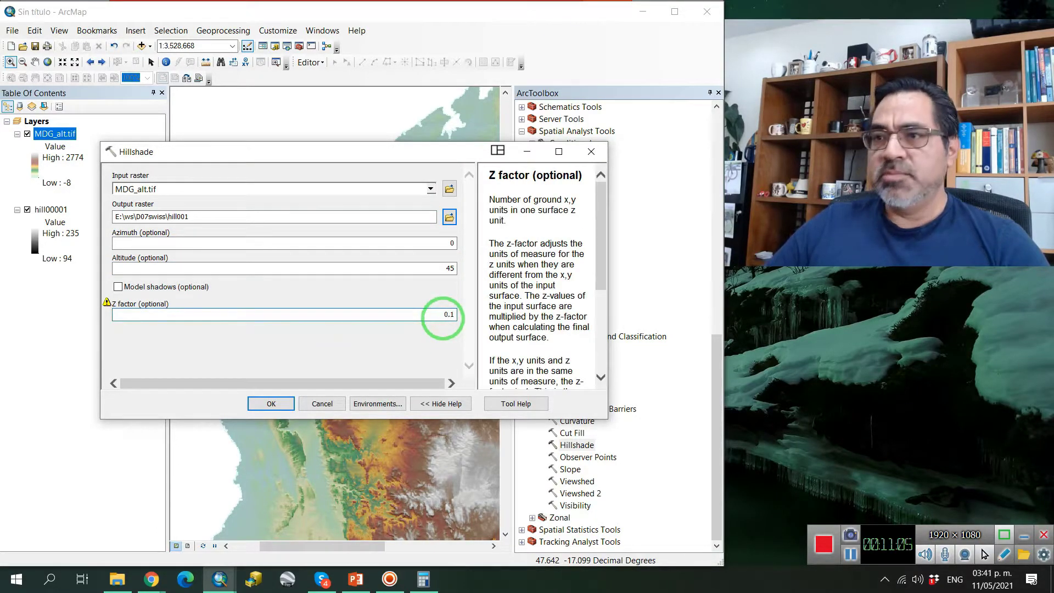
left_click(264, 405)
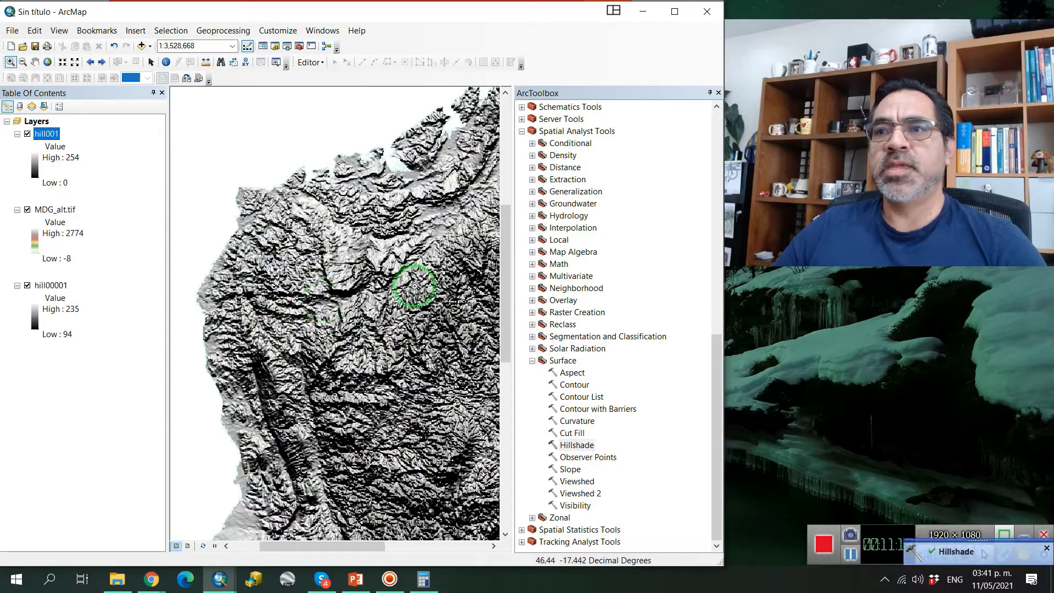
Place hill001 directly below MDG_alt.tif, close ArcToolbox, and compare the shaded relief with hill001 hidden and shown.
left_click(77, 259)
left_click_drag(77, 259, 77, 259)
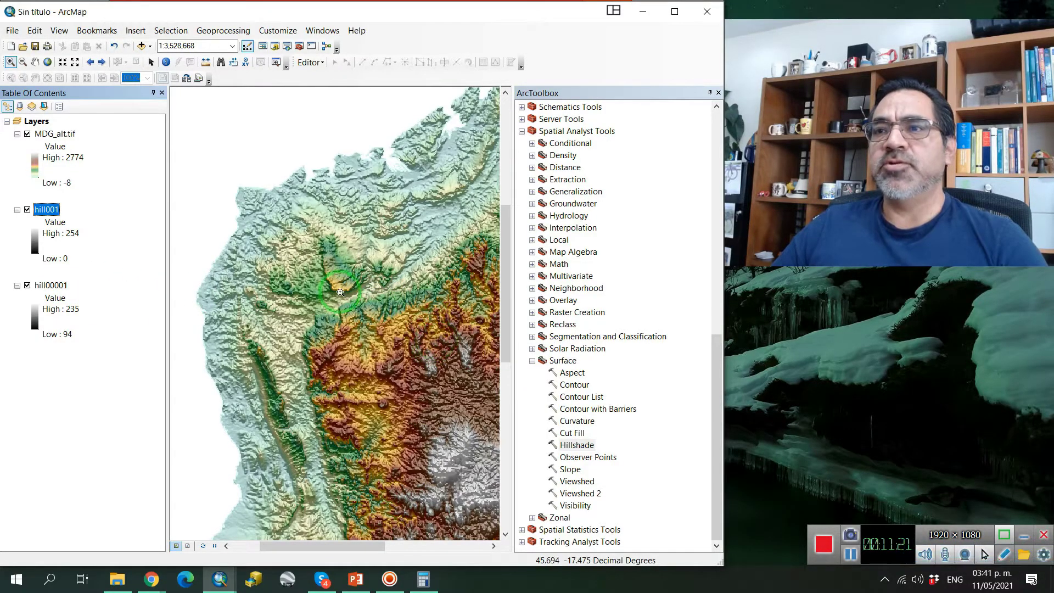
left_click(720, 93)
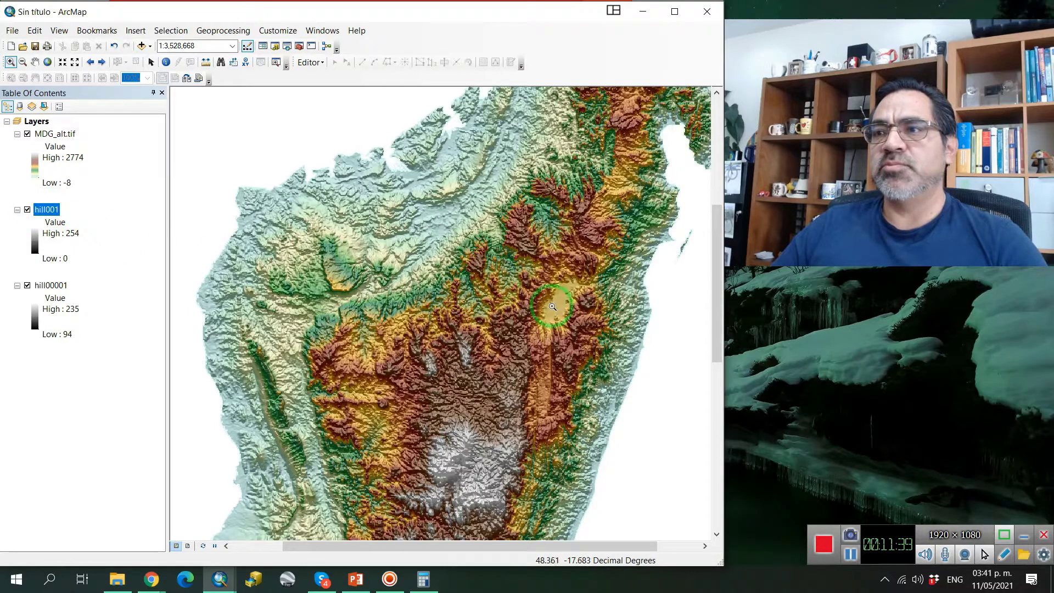
left_click(28, 210)
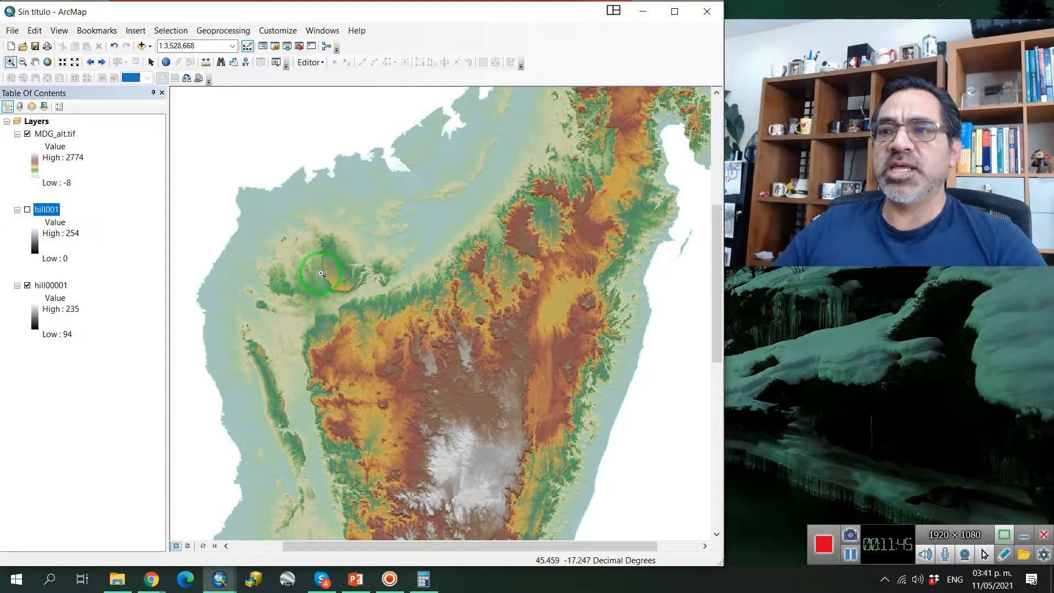
left_click(28, 210)
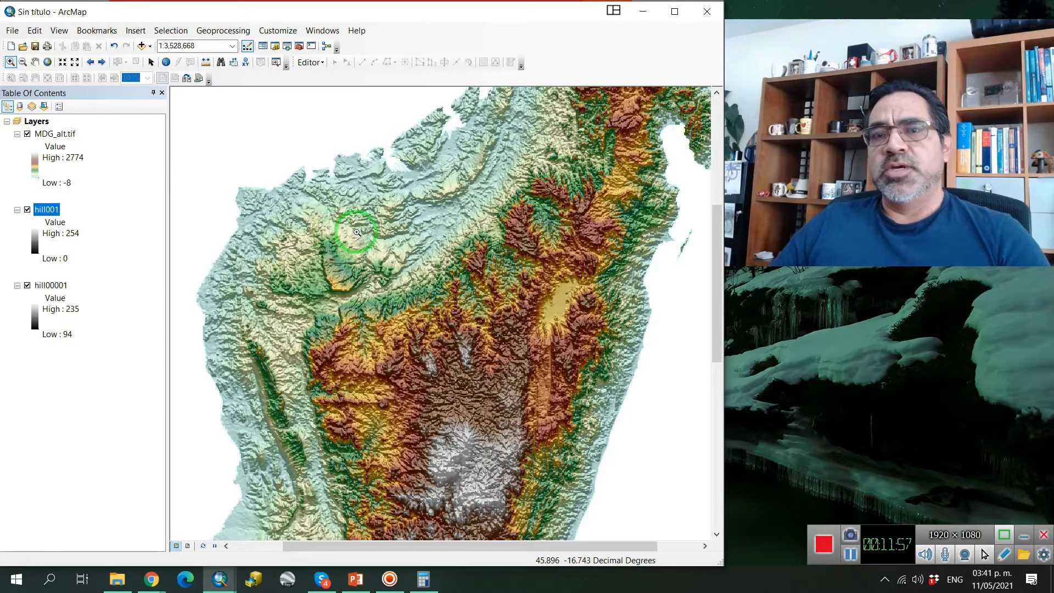
Set up another Hillshade with MDG_alt.tif as input and hill0001 in the D07swiss folder as the output raster.
left_click(299, 46)
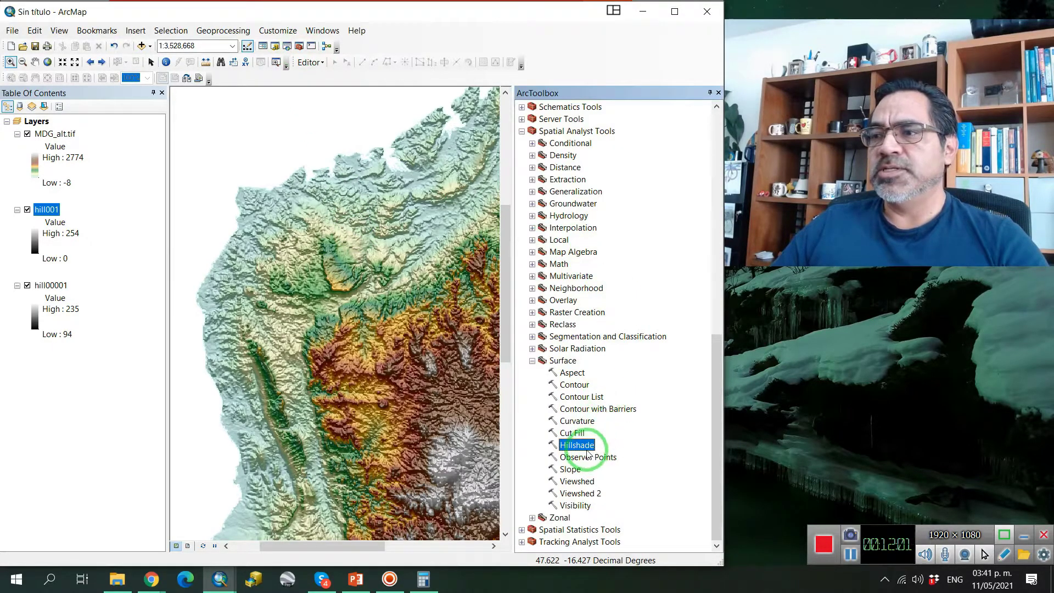
double_click(577, 445)
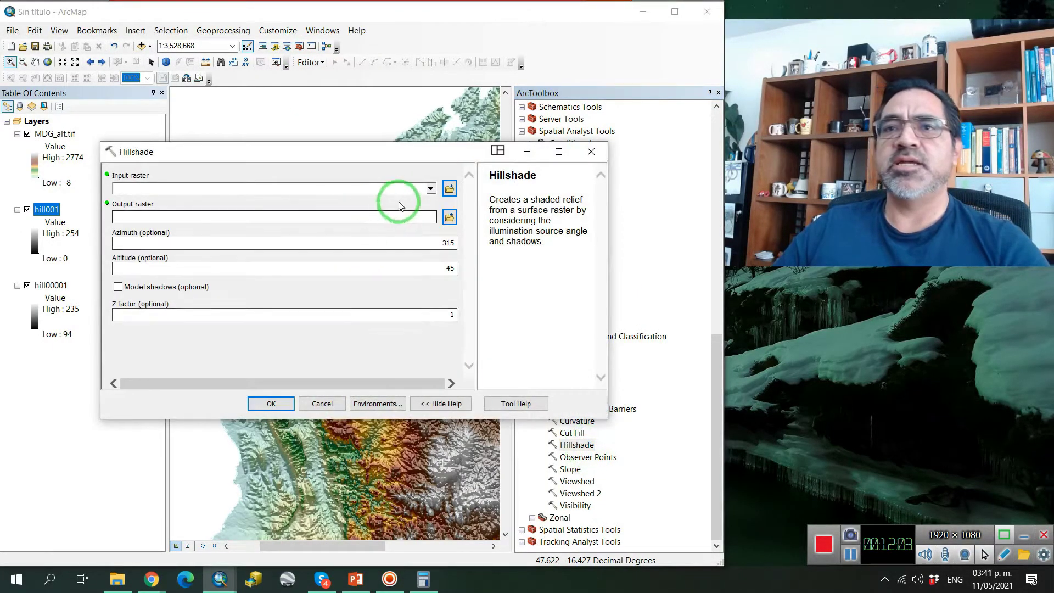
left_click(431, 190)
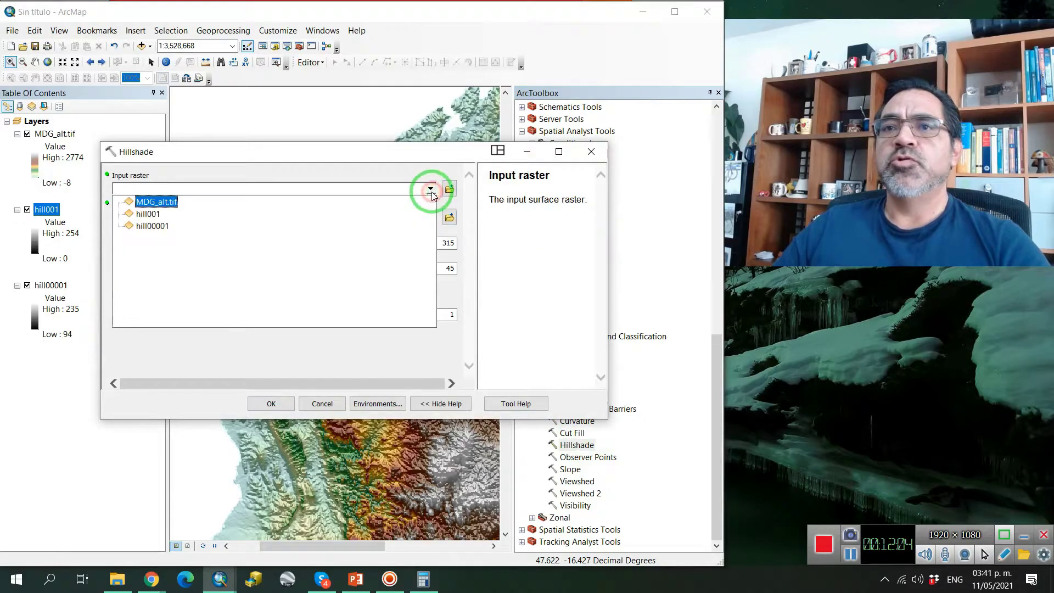
left_click(160, 201)
left_click(448, 218)
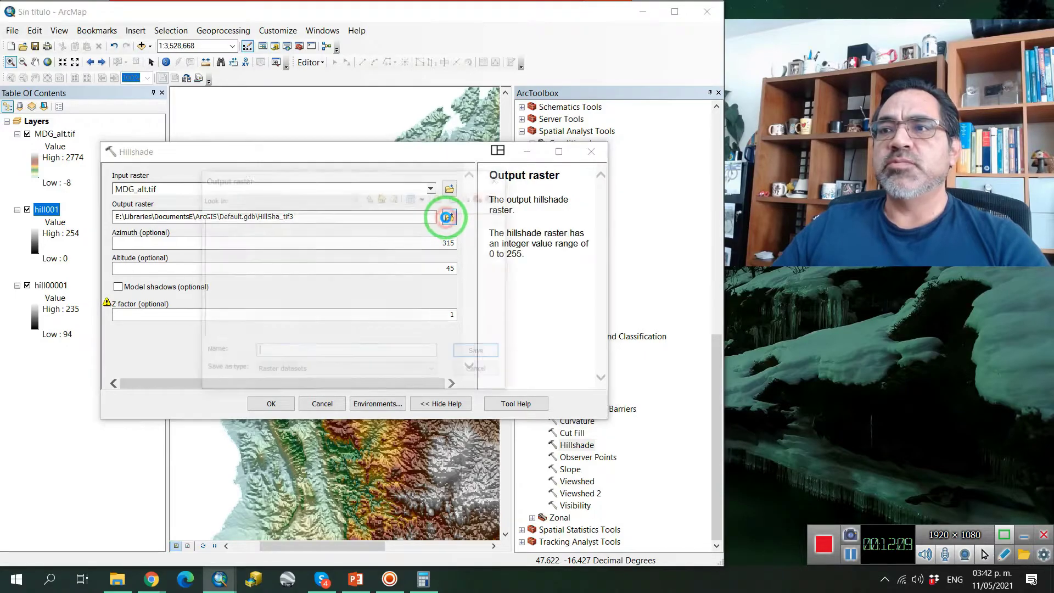
left_click(234, 236)
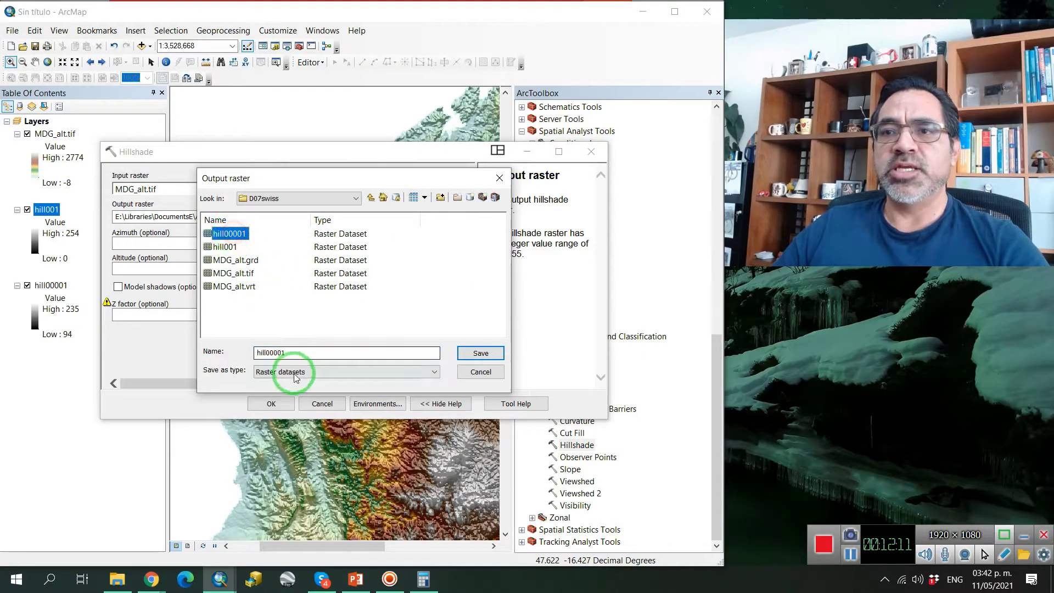
left_click(270, 352)
key("BackSpace")
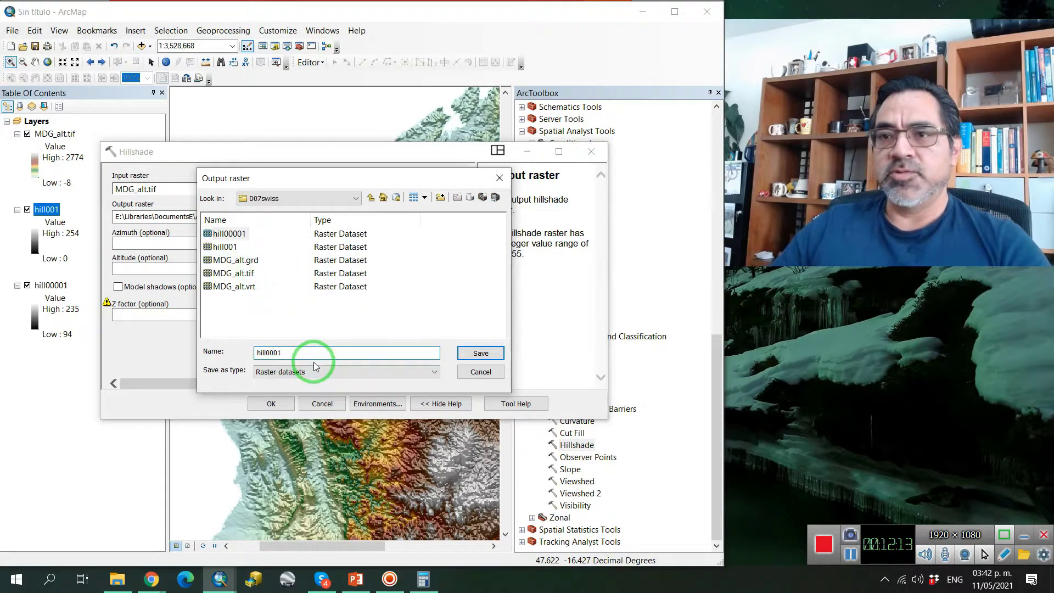
left_click(488, 357)
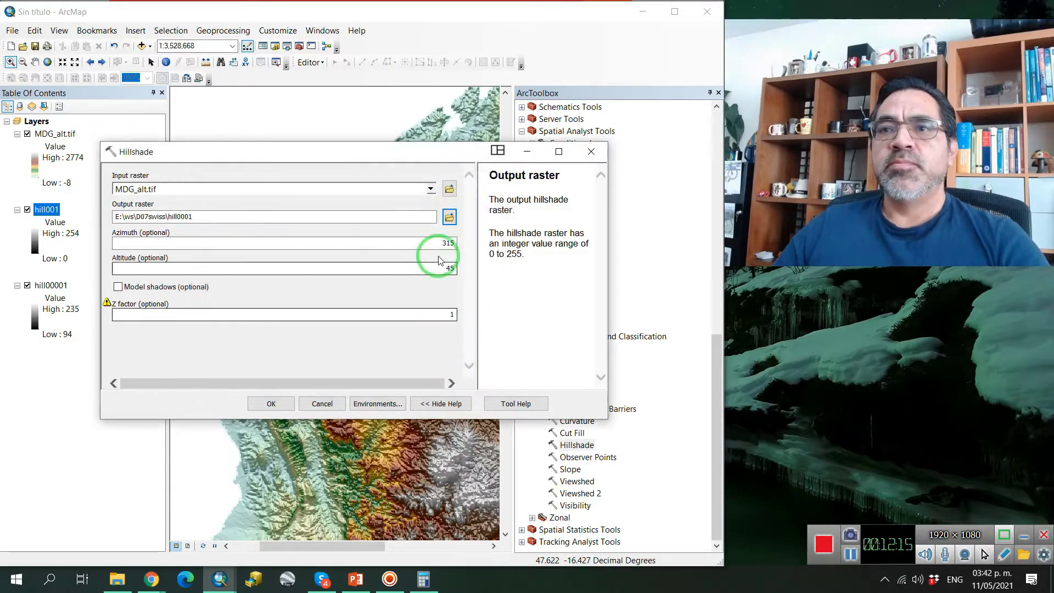
Set the hillshade azimuth to 0 and the Z factor to 0.0001, and run the tool.
left_click(433, 246)
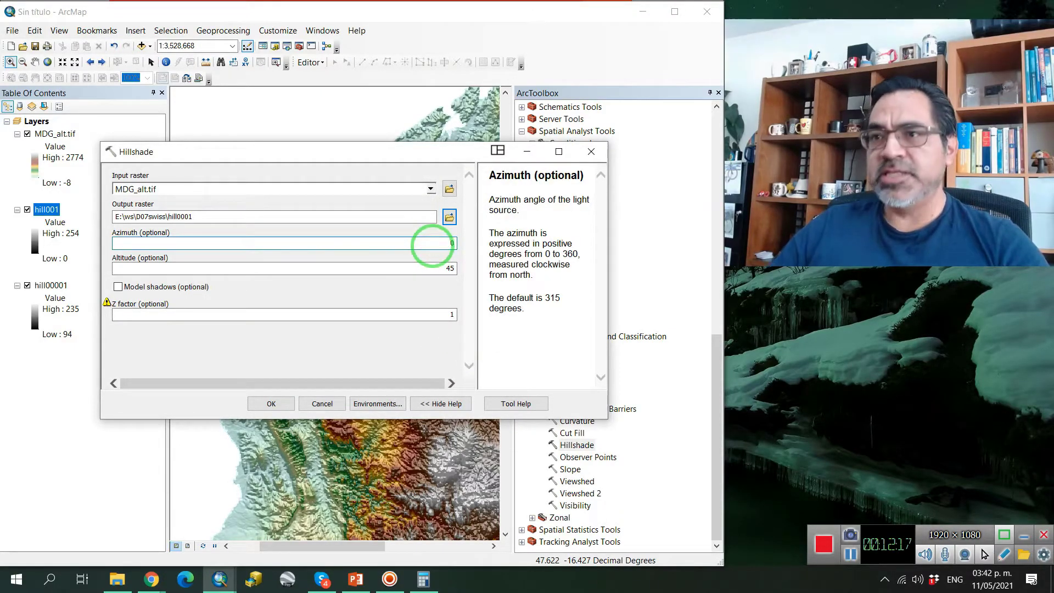
left_click(442, 314)
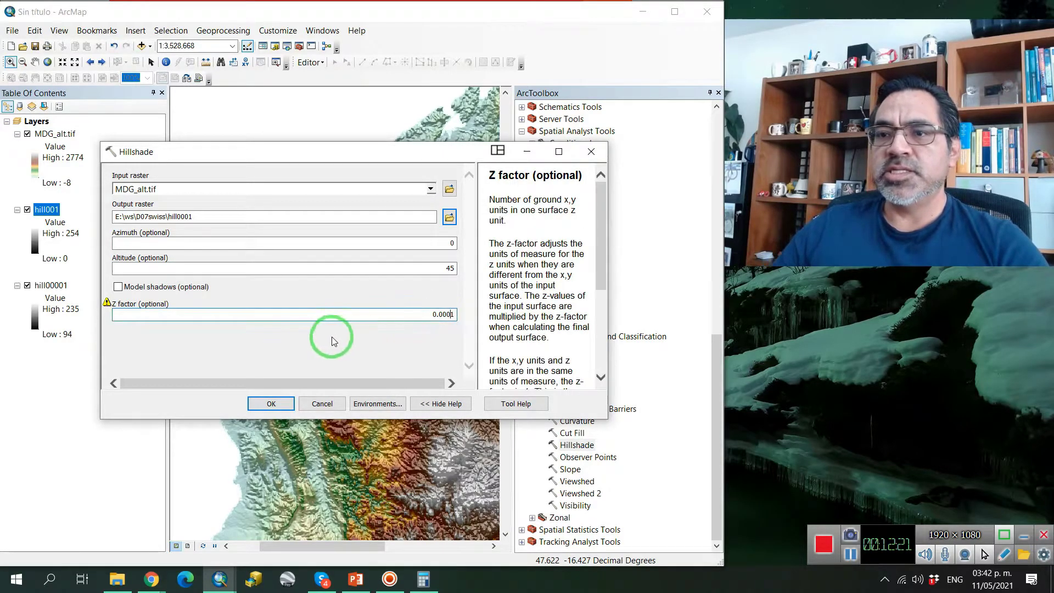
left_click(268, 402)
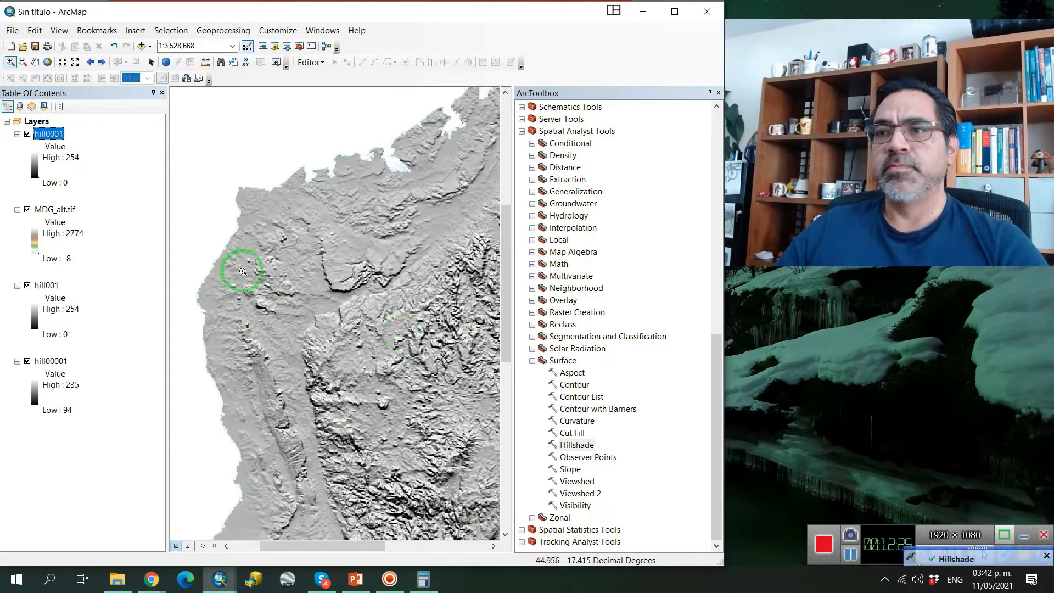
Place hill0001 directly below MDG_alt.tif, close ArcToolbox, and hide both layers in turn to compare the hillshades.
left_click_drag(51, 140, 61, 233)
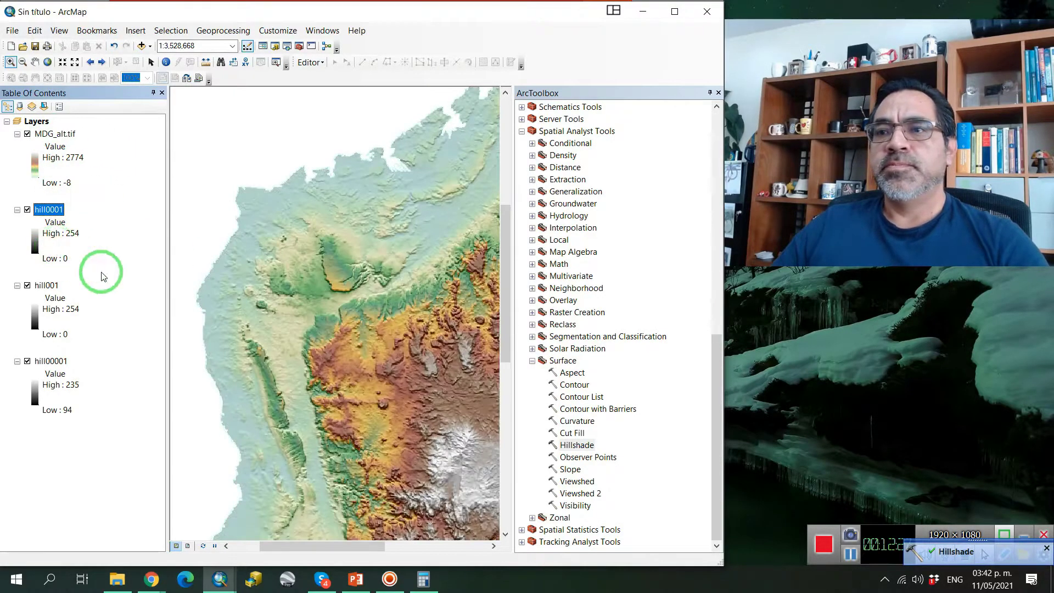
left_click(719, 93)
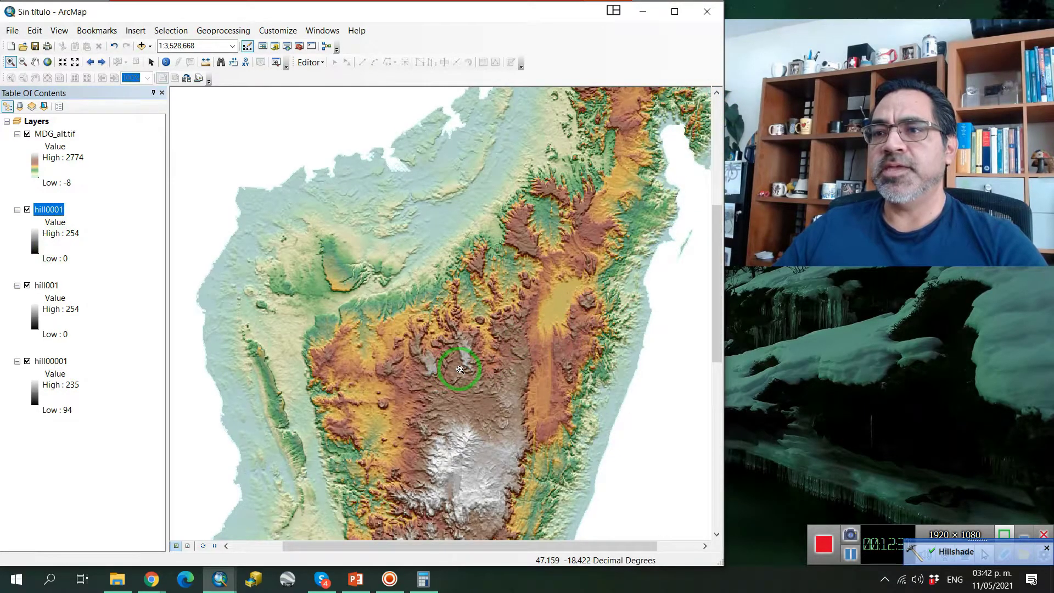
left_click(27, 134)
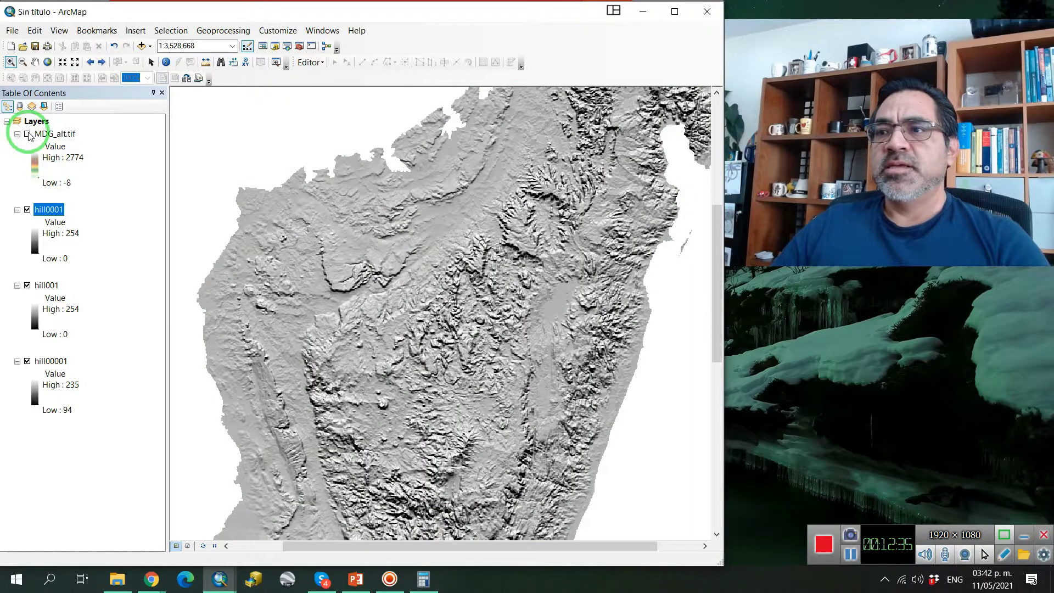
left_click(28, 210)
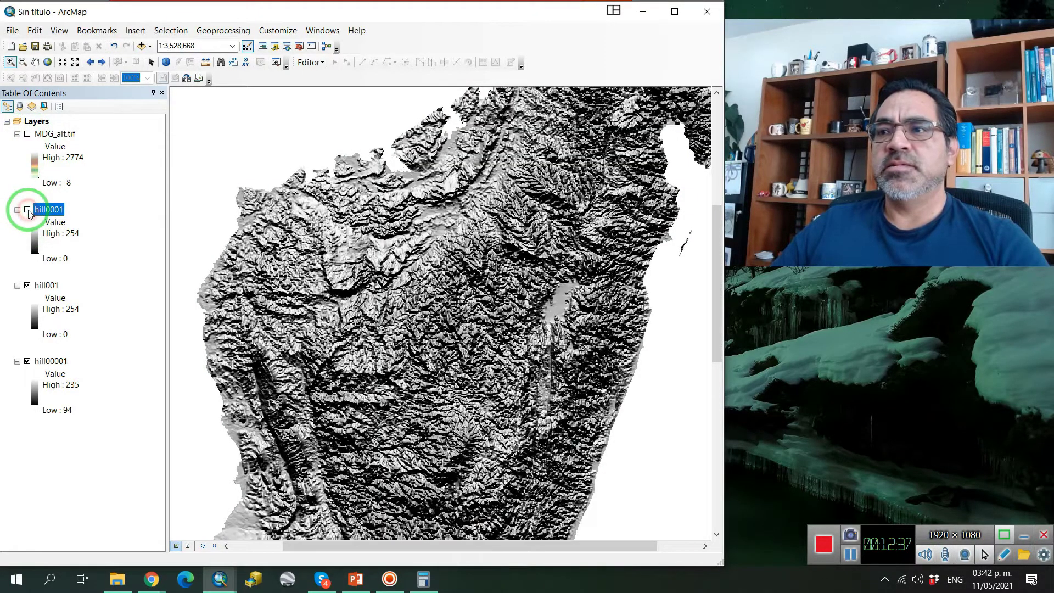
Compare the relief with hill001 hidden and shown, and turn hill0001 and MDG_alt.tif back on.
left_click(27, 285)
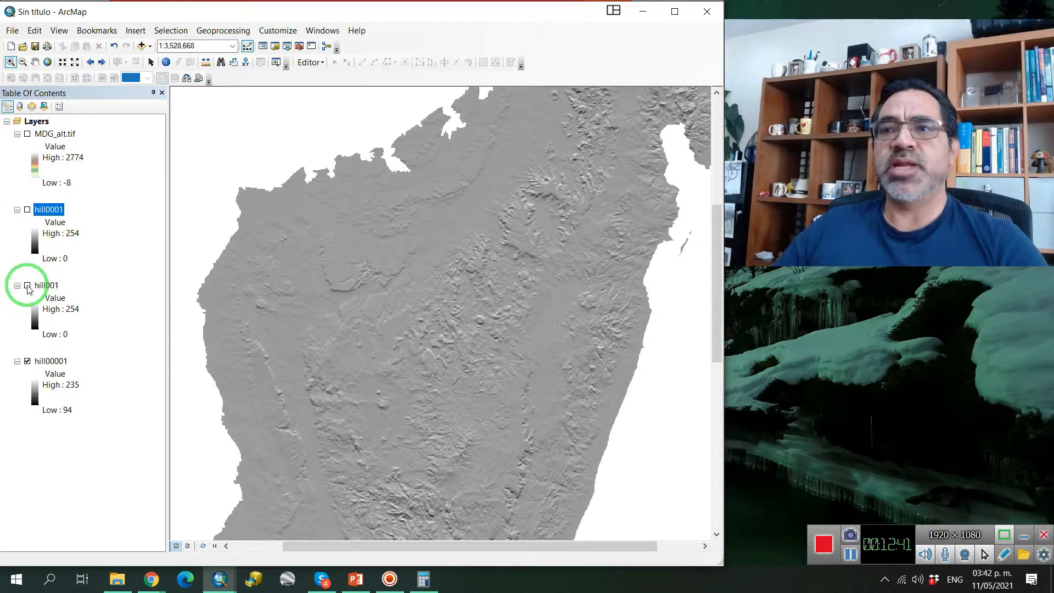
left_click(27, 286)
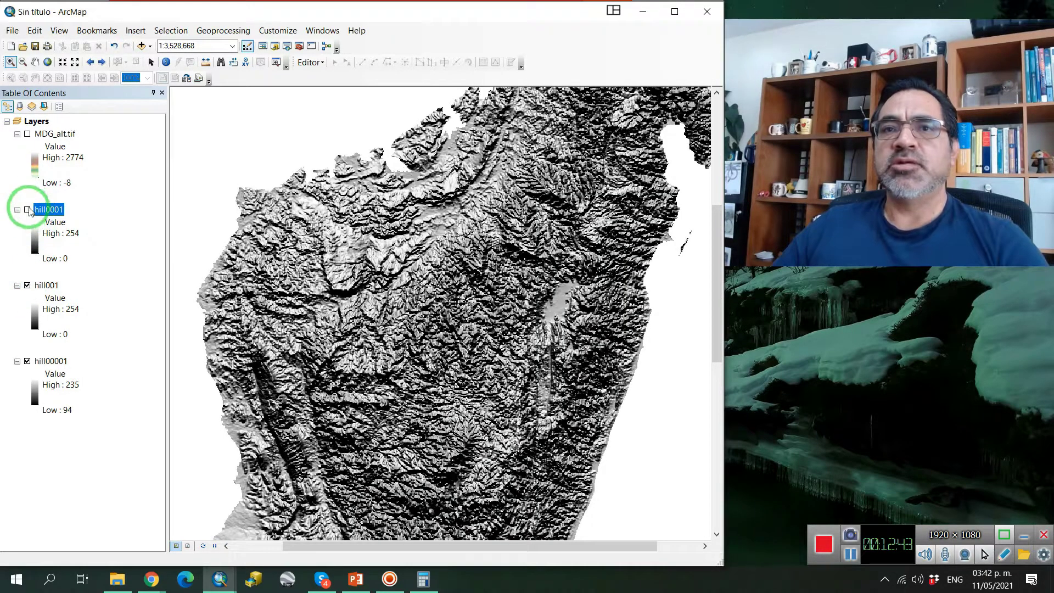
left_click(27, 210)
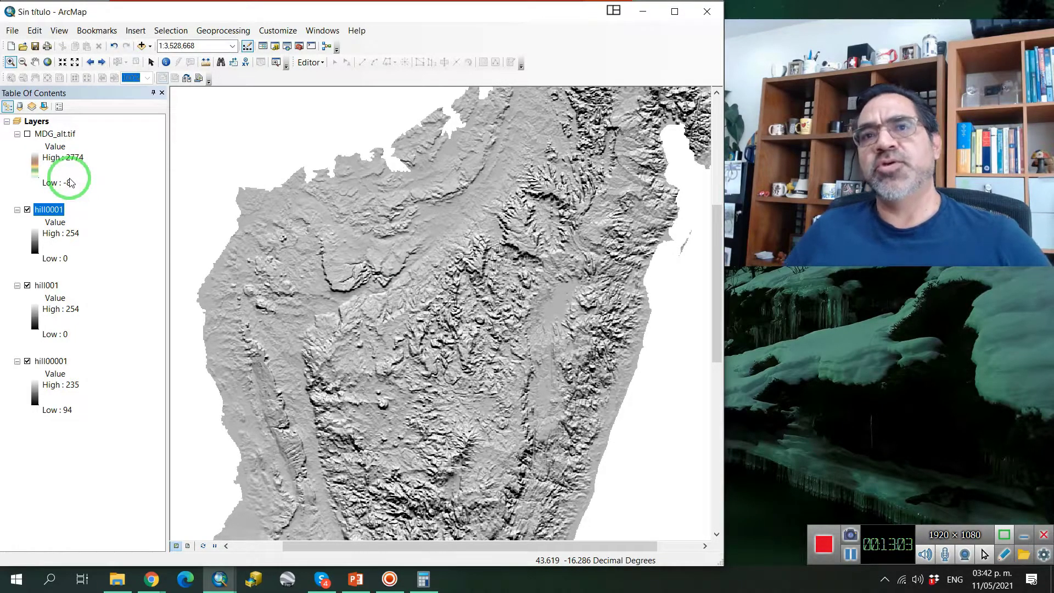
left_click(28, 134)
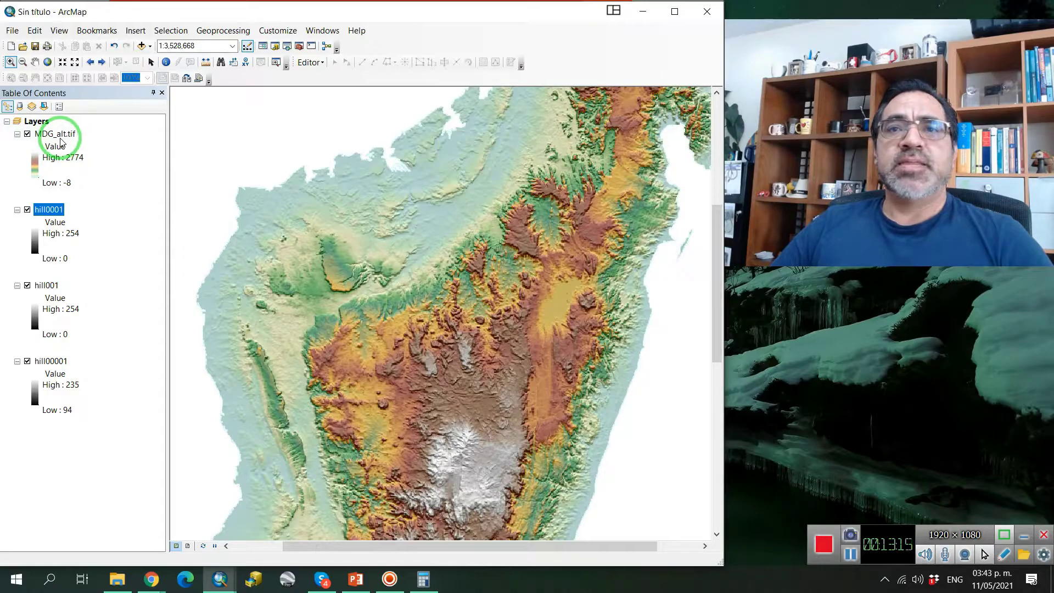
left_click(60, 365)
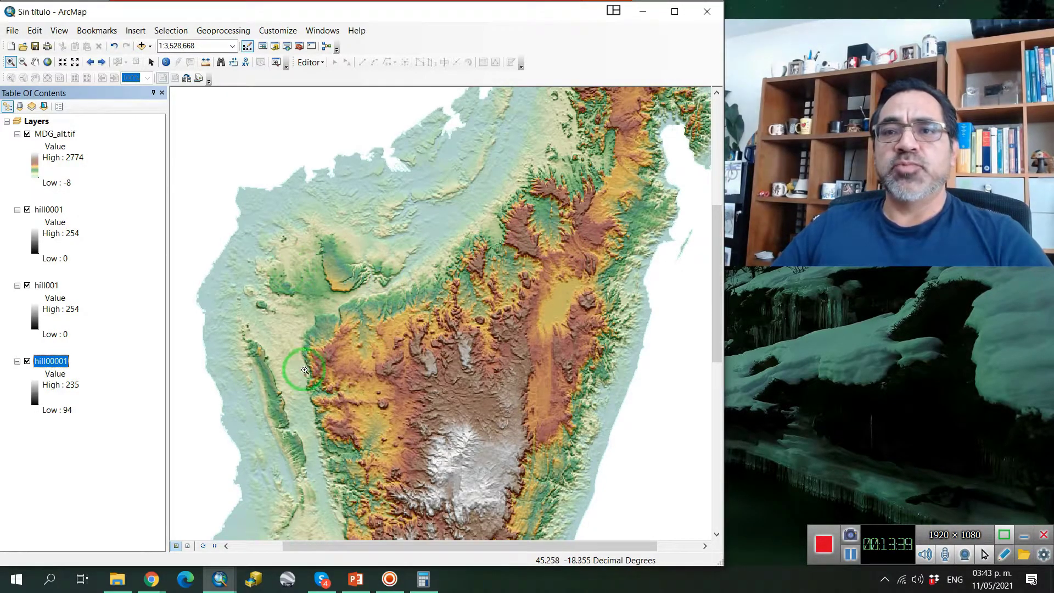
Switch to the sig01V02.pptx presentation in PowerPoint, review the Hillshade and Raster Calculator instructions for the Swiss method, and return to ArcMap.
mouse_move(360, 587)
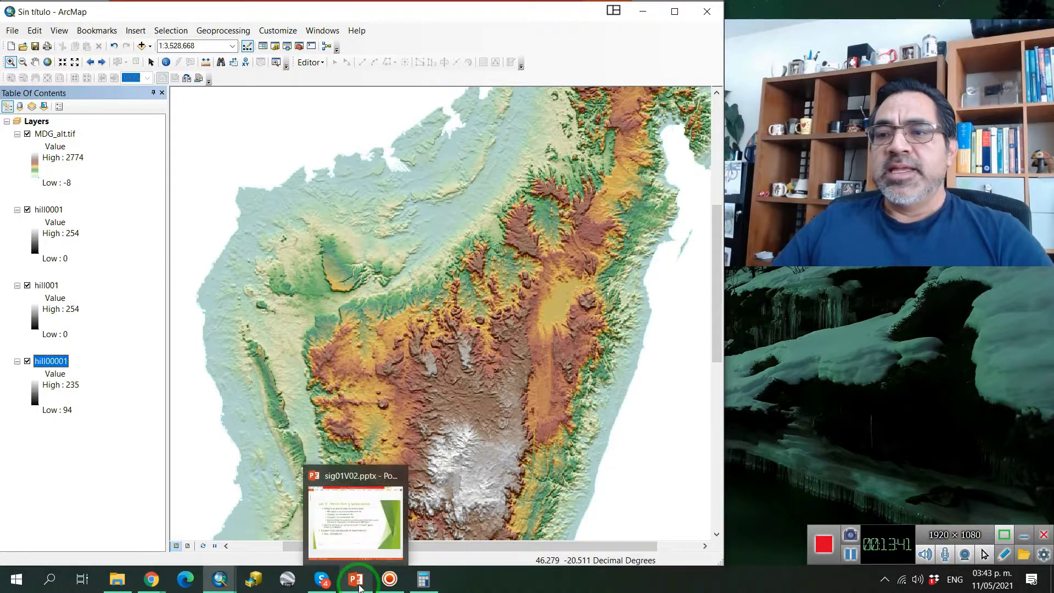
left_click(353, 516)
scroll(463, 358, "up", 1)
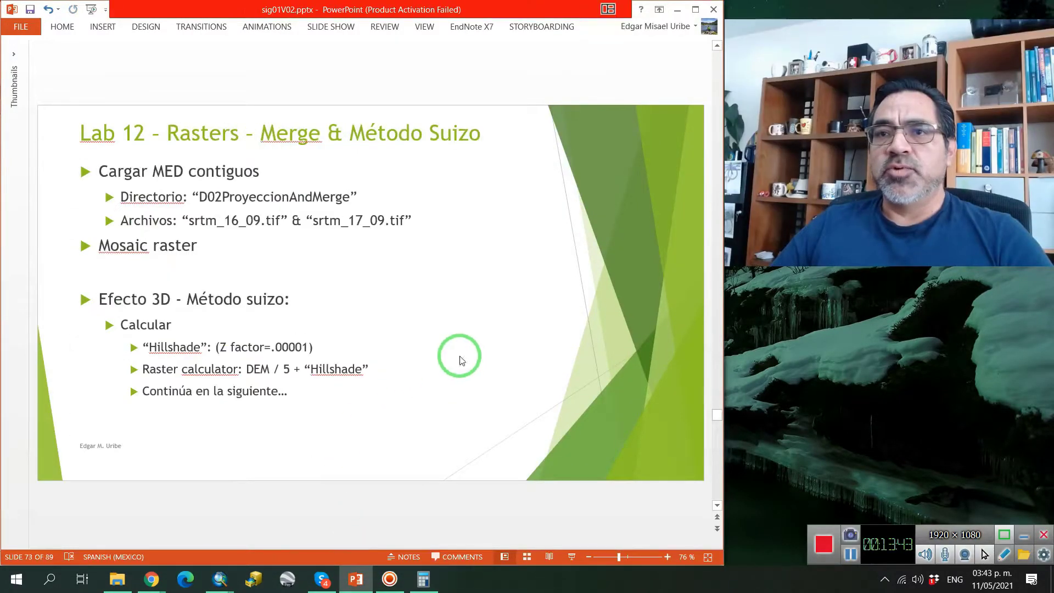
left_click_drag(144, 347, 329, 347)
left_click_drag(135, 369, 378, 365)
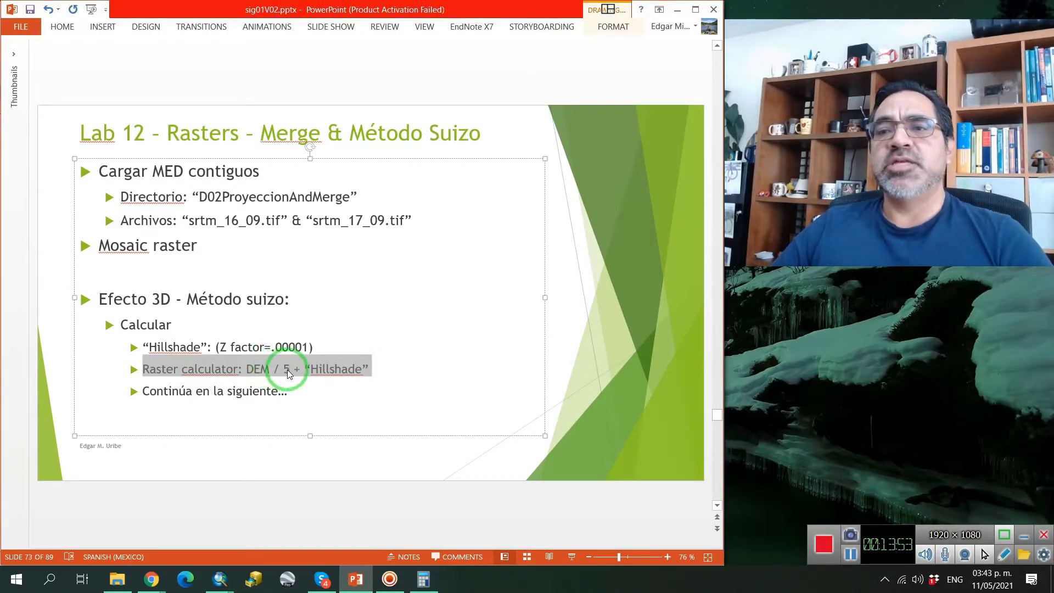
left_click(678, 9)
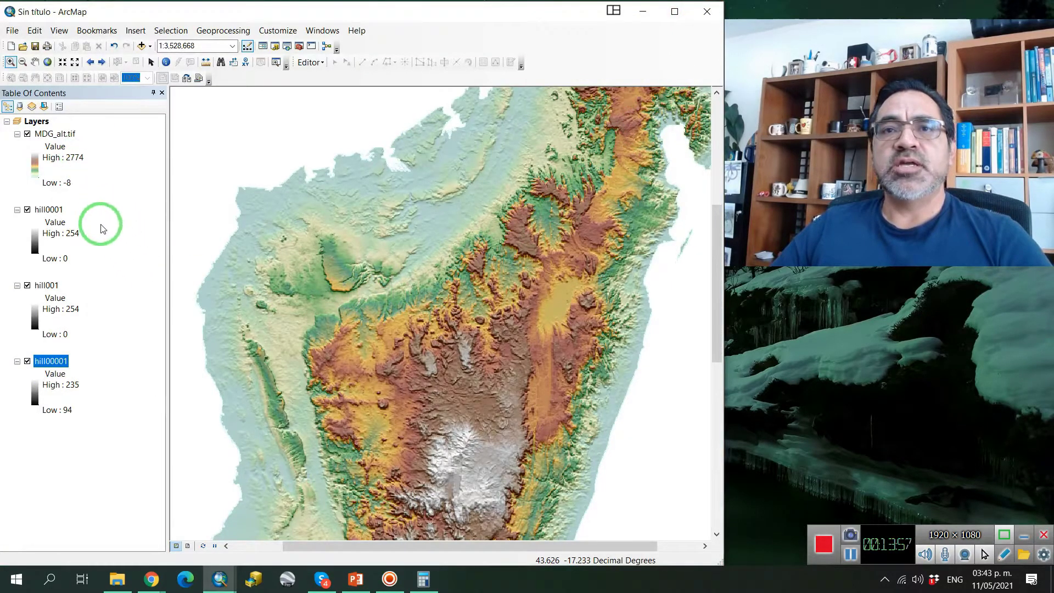
Start the Spatial Analyst Raster Calculator and build the expression "MDG_alt.tif" / 5 + "hill0001".
left_click(300, 46)
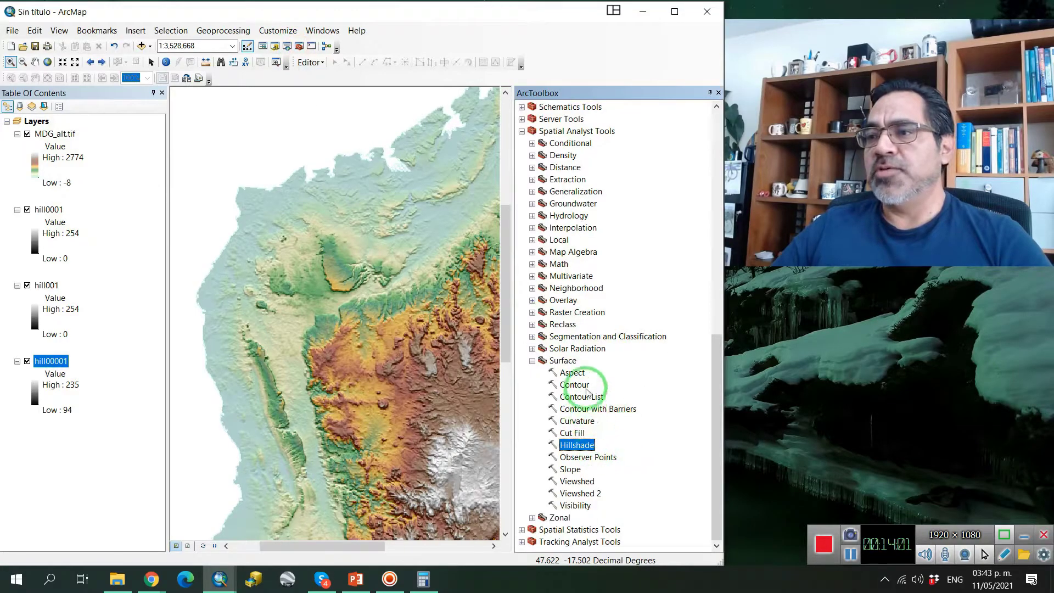
left_click(532, 252)
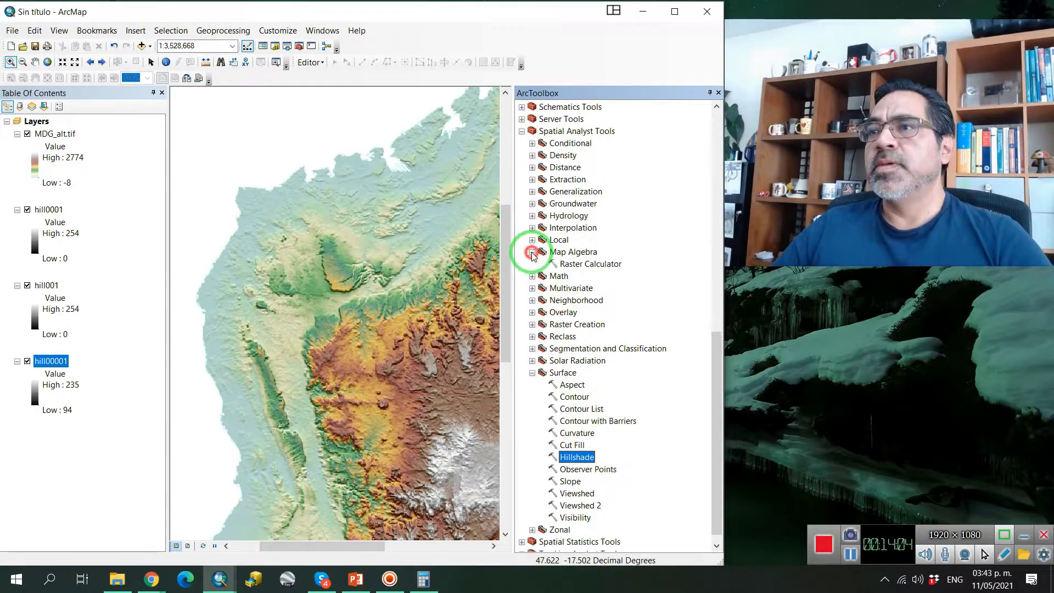
left_click(591, 266)
double_click(590, 265)
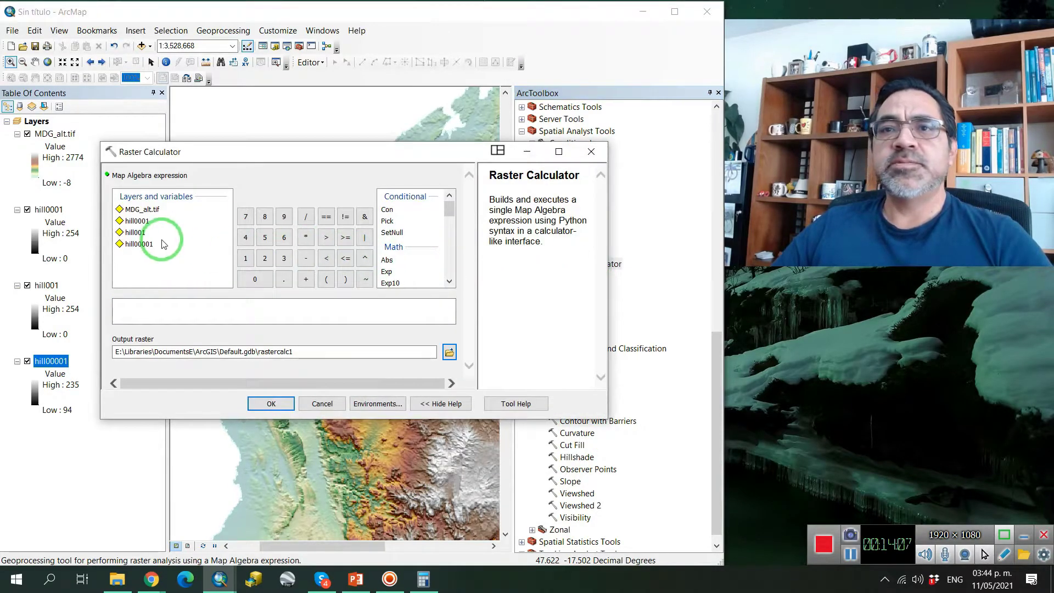
double_click(146, 215)
left_click(306, 216)
left_click(265, 237)
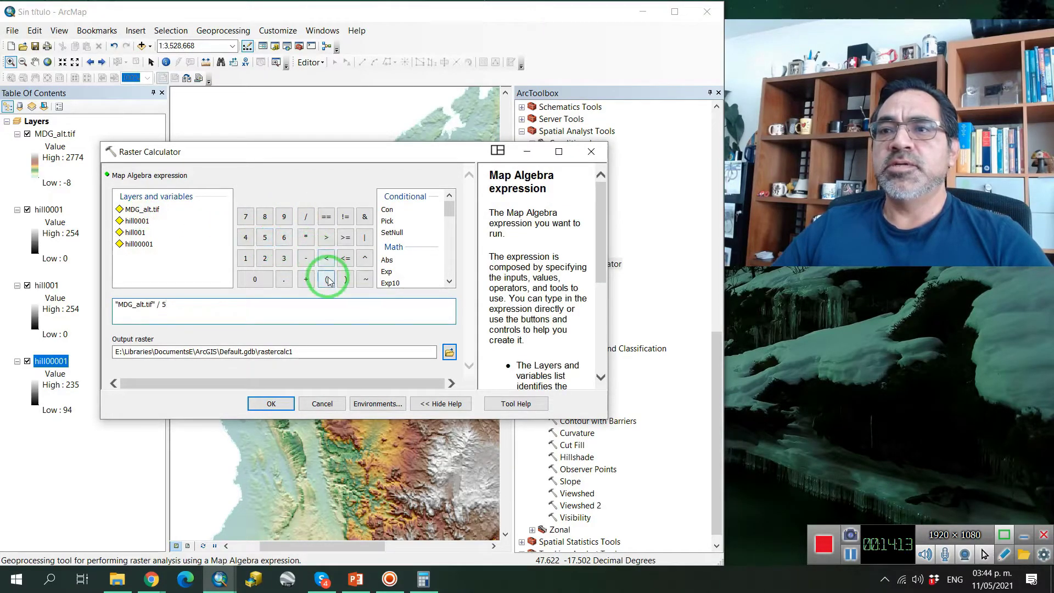
left_click(306, 280)
left_click(142, 223)
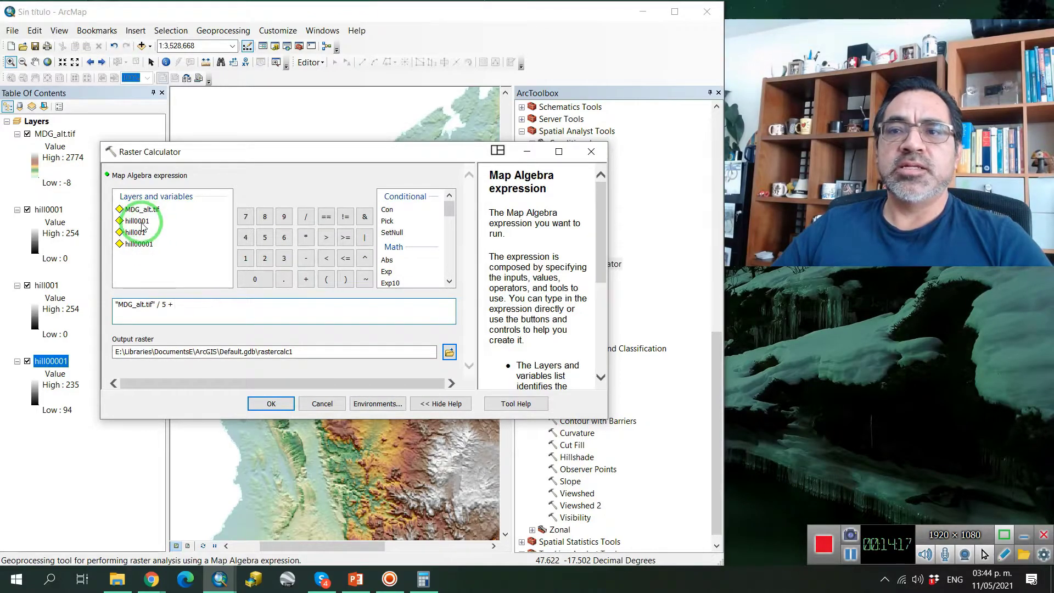
Name the output raster calculator in the D07swiss folder, check the expression, run the tool and close ArcToolbox.
left_click(450, 352)
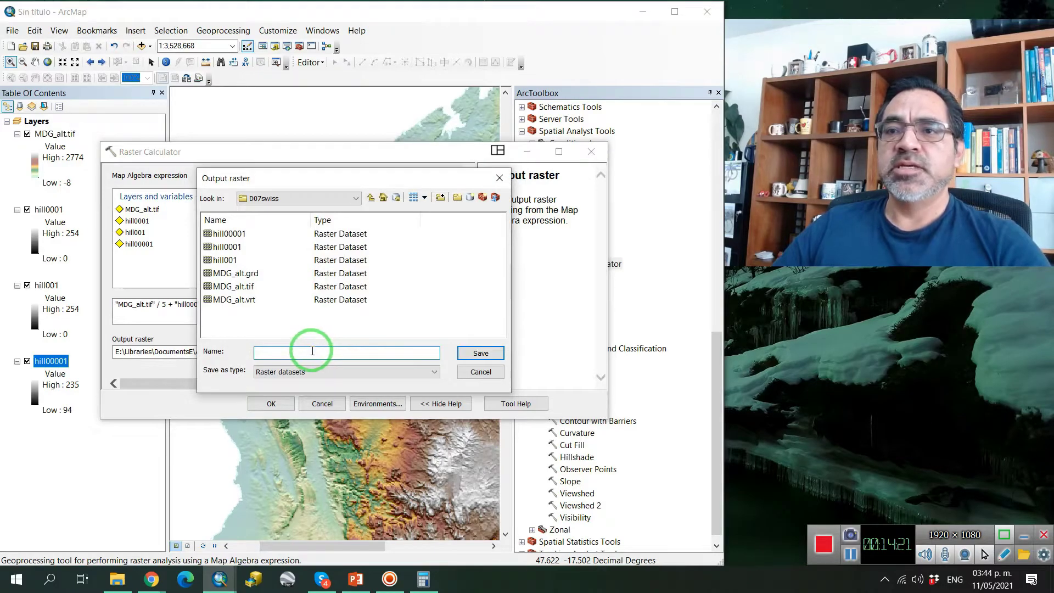
type("calculator")
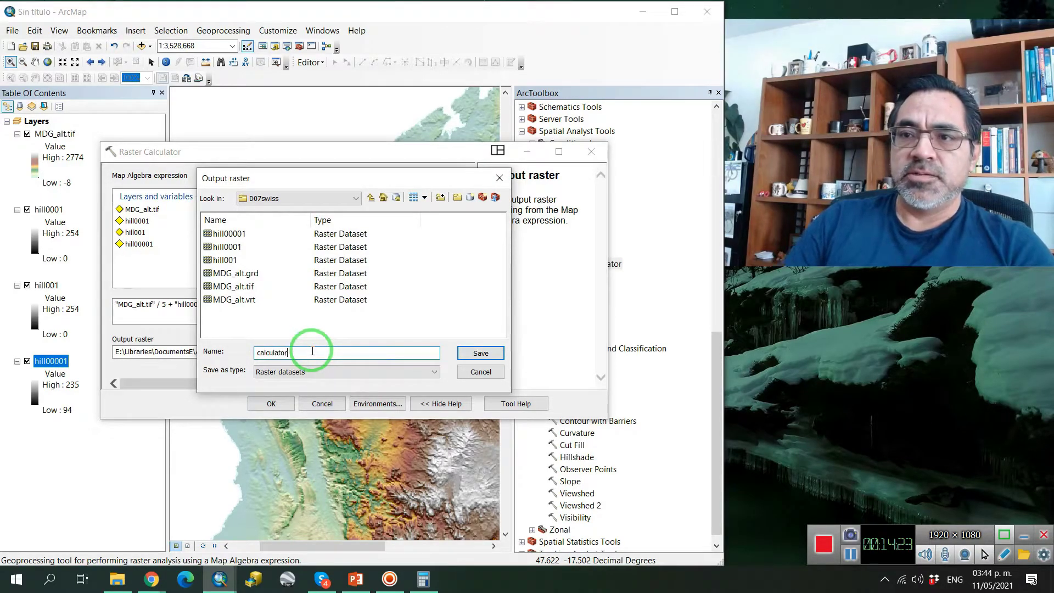
left_click(484, 356)
left_click(264, 305)
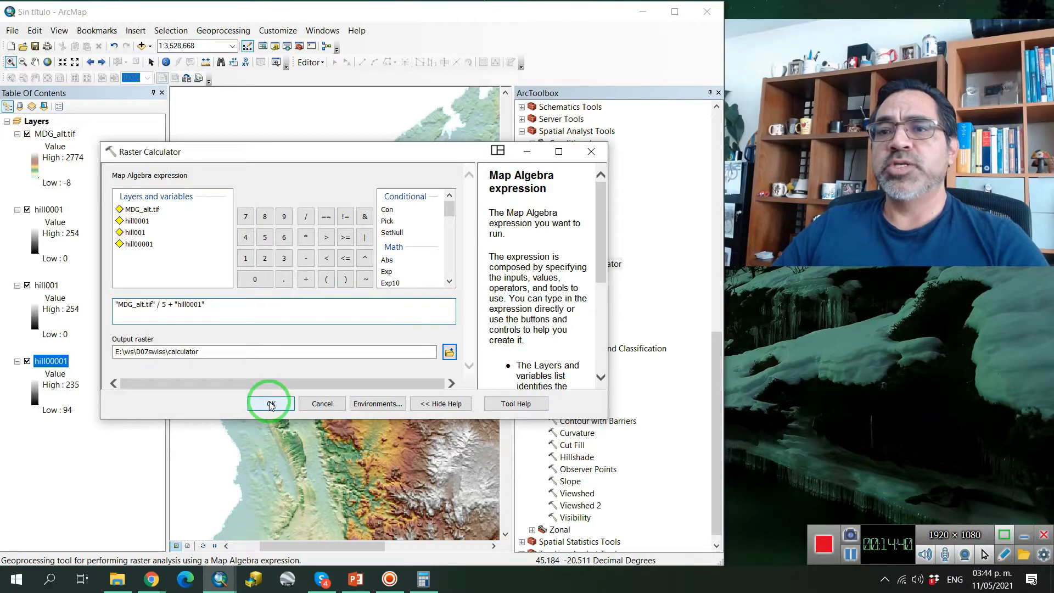
left_click(199, 323)
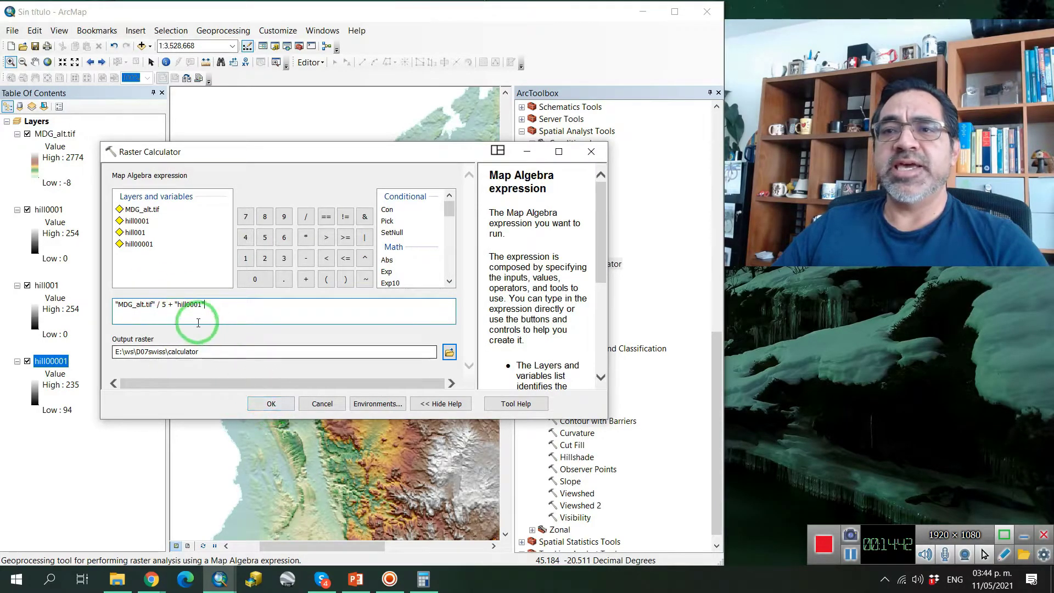
left_click_drag(175, 305, 156, 305)
left_click(288, 317)
left_click(271, 404)
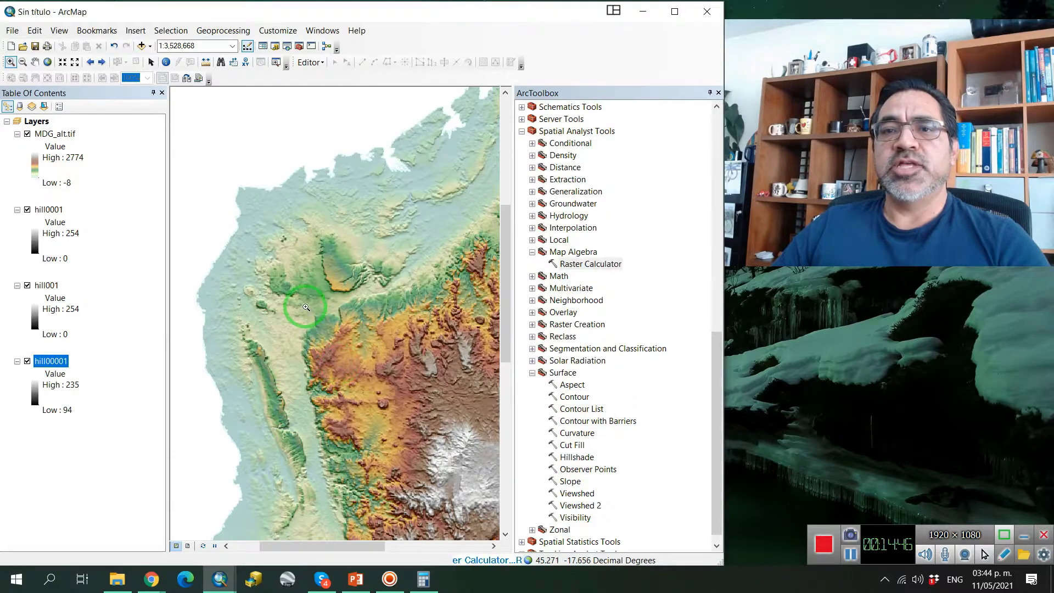
left_click(719, 93)
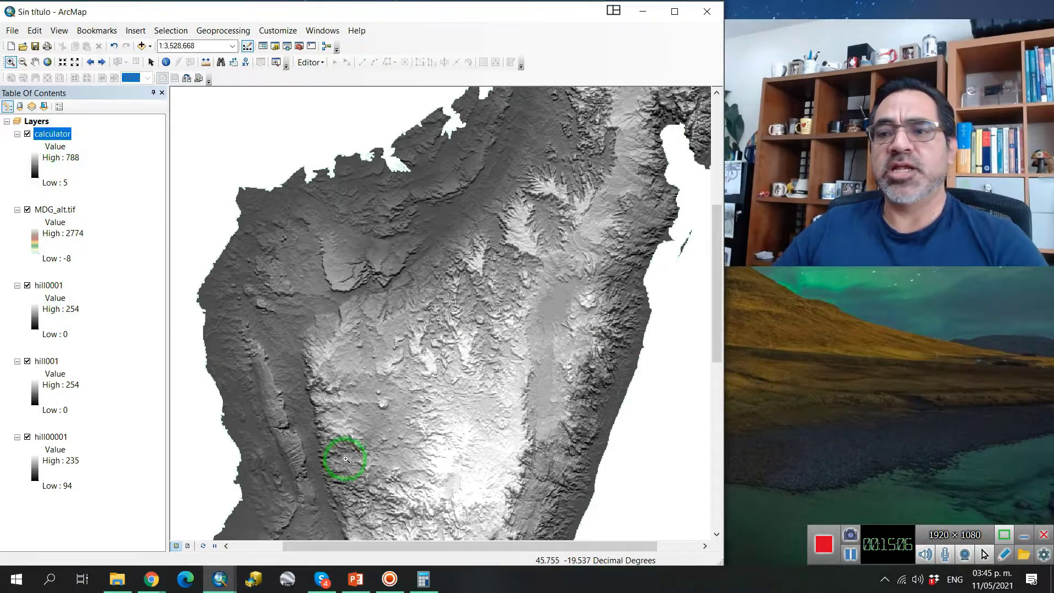
Switch to the PowerPoint presentation, review the layer order and transparency instructions on the following slide, and return to ArcMap.
left_click(366, 588)
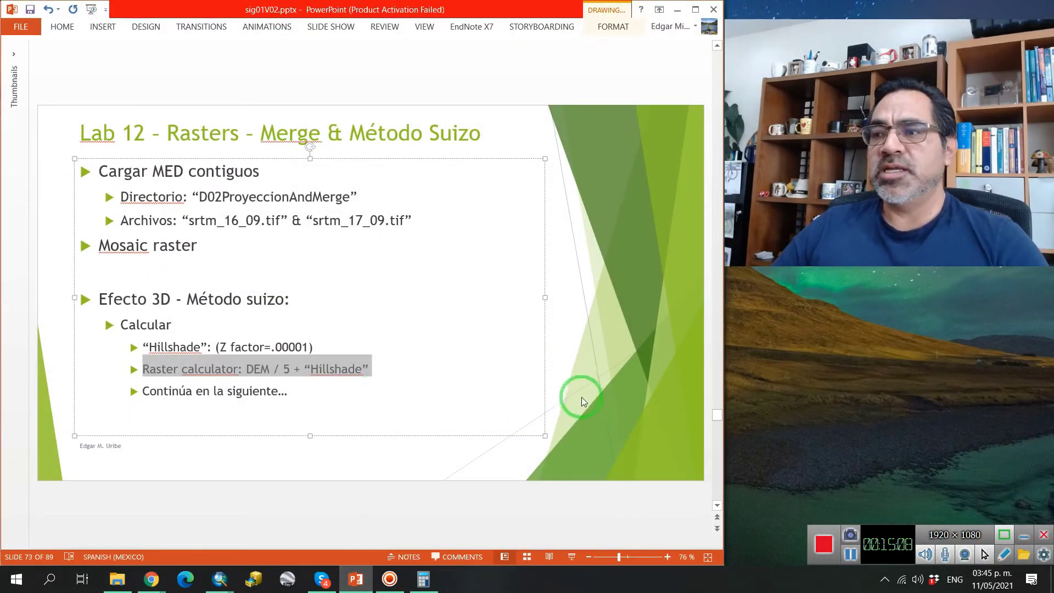
scroll(584, 397, "down", 1)
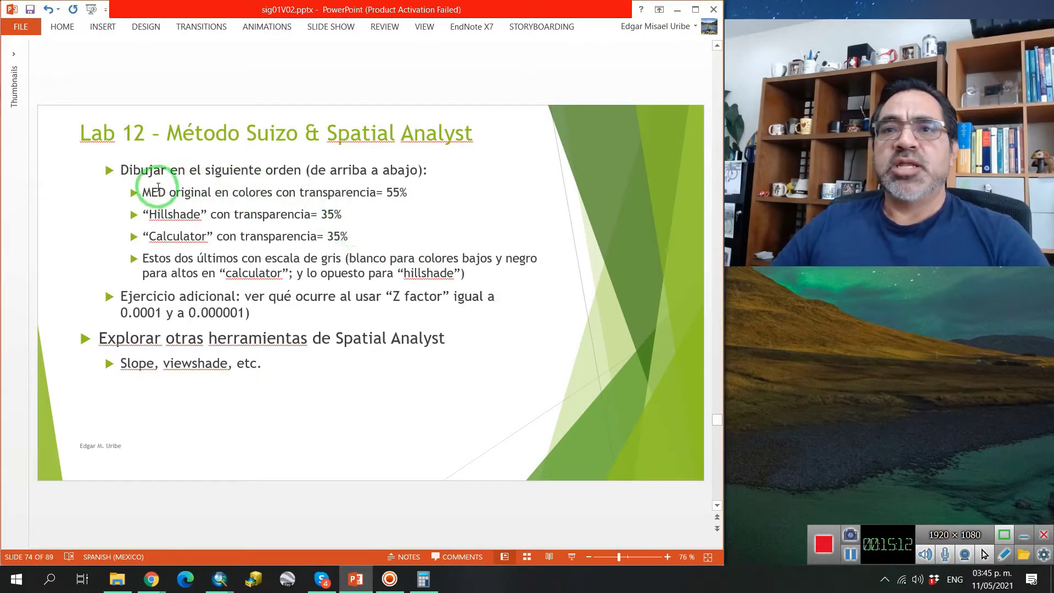
left_click_drag(143, 193, 414, 222)
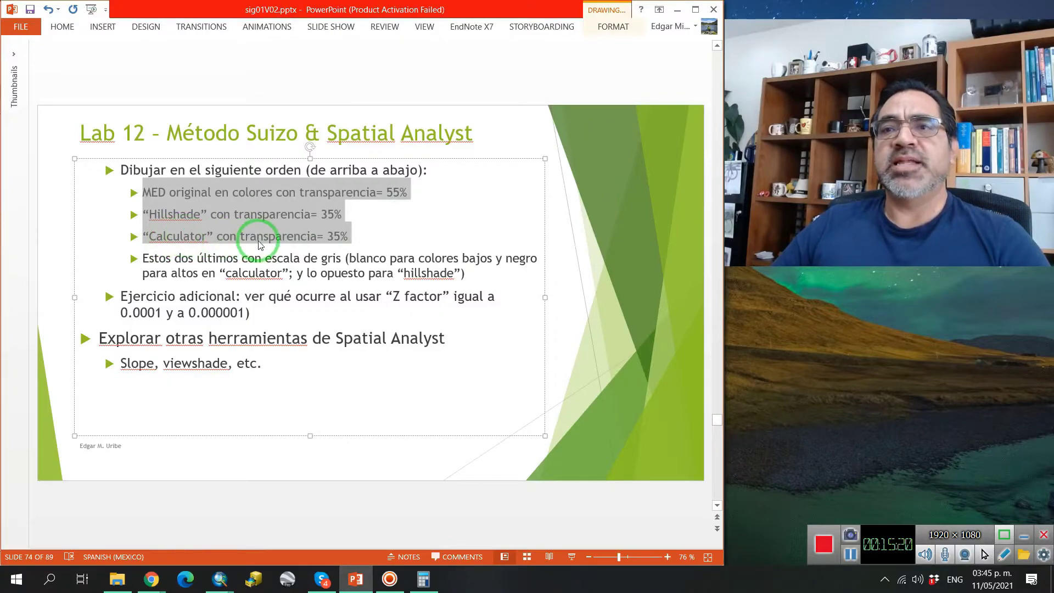
left_click(359, 236)
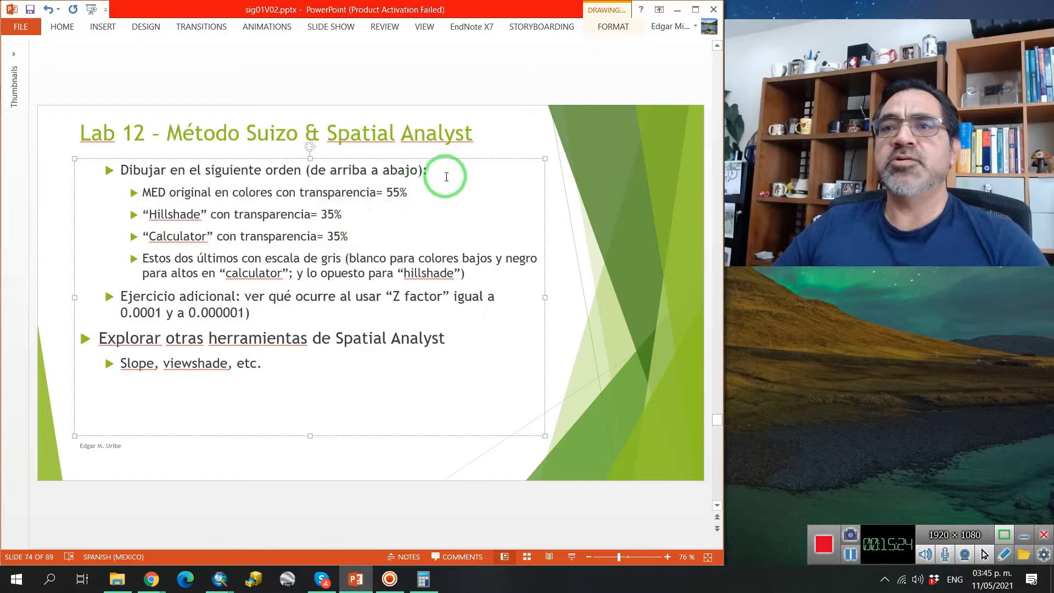
left_click(677, 9)
Place the calculator layer directly below hill0001 and set its display transparency to 35%.
left_click_drag(57, 149, 74, 315)
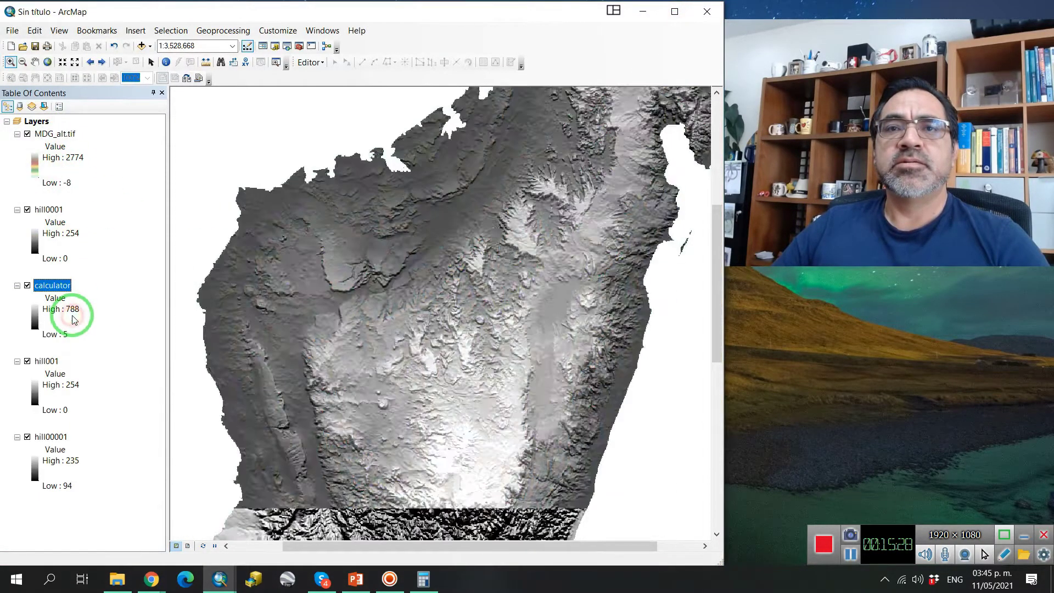
double_click(54, 283)
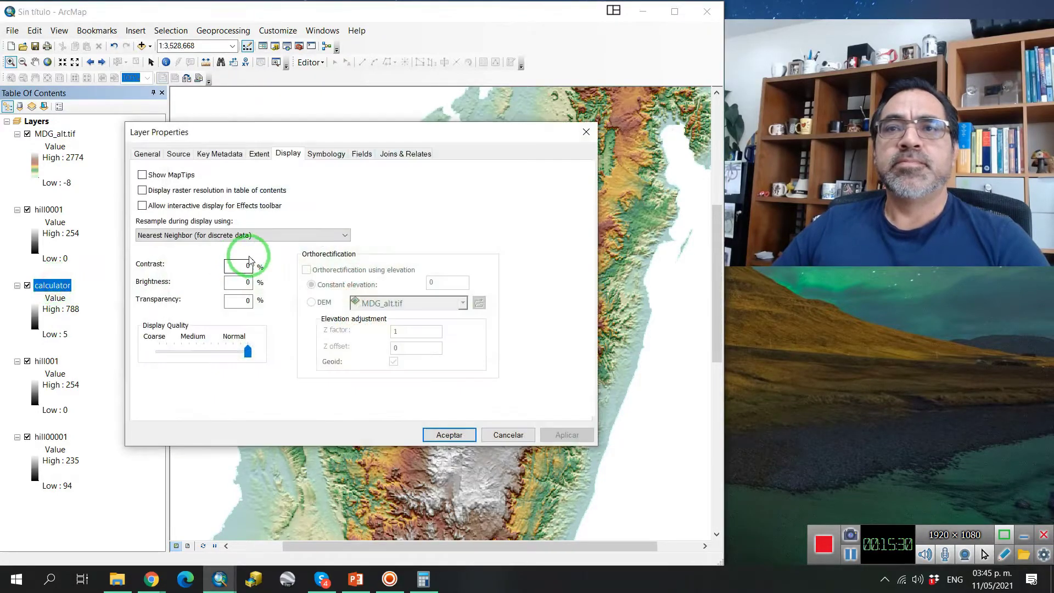
left_click(240, 300)
type("3")
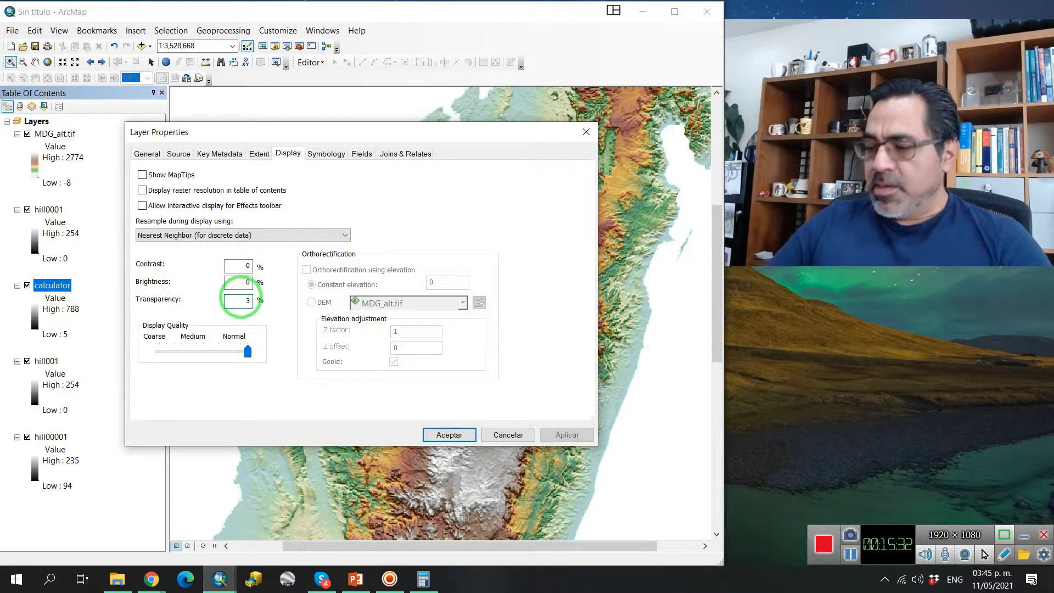
type("5")
left_click(574, 435)
left_click(98, 268)
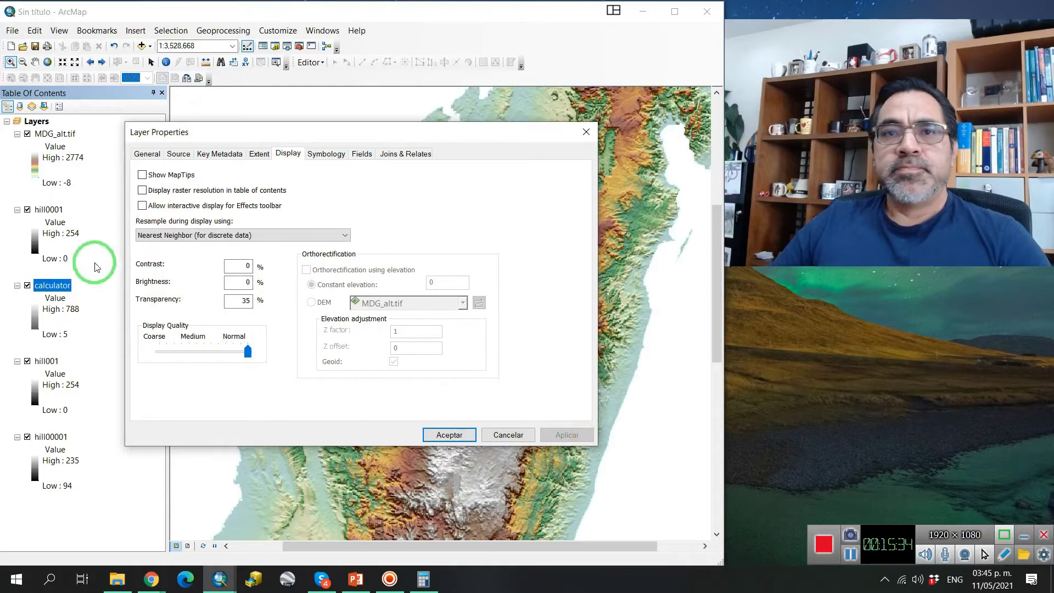
left_click(448, 434)
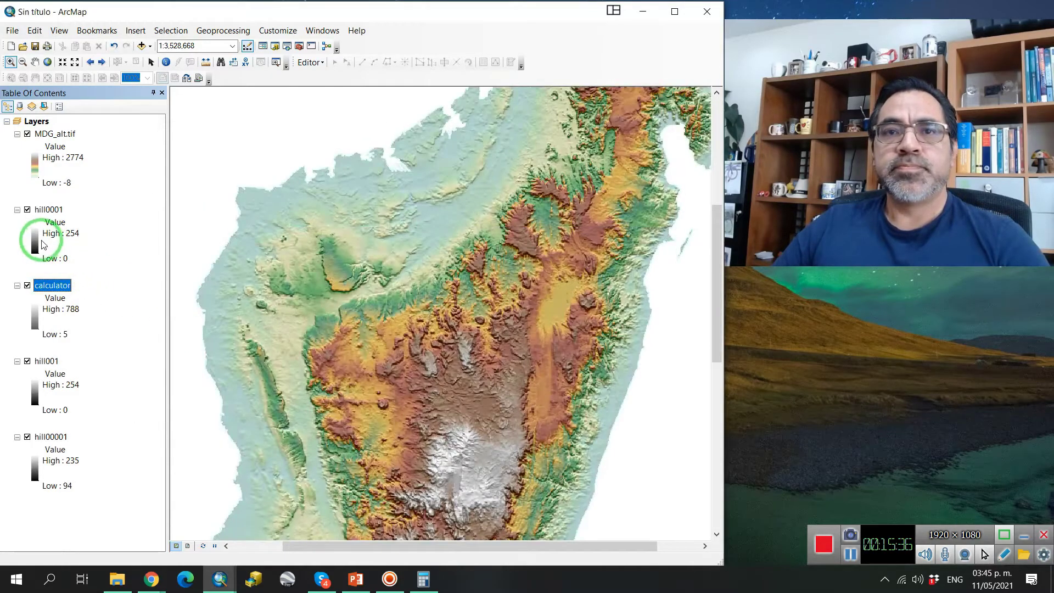
Set the display transparency of the hill0001 layer to 35%.
double_click(48, 209)
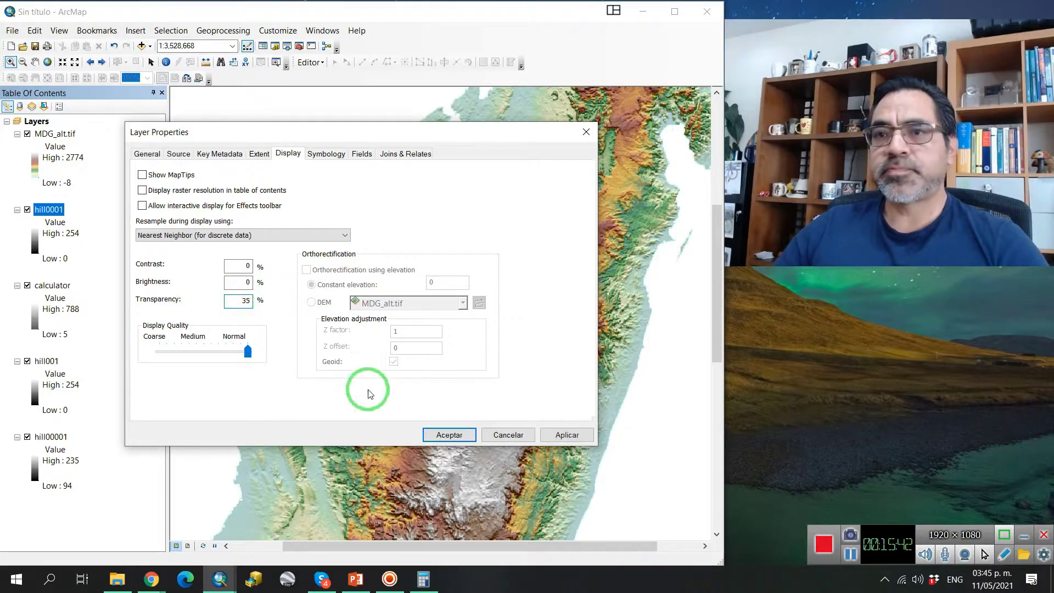
left_click(571, 433)
left_click(447, 435)
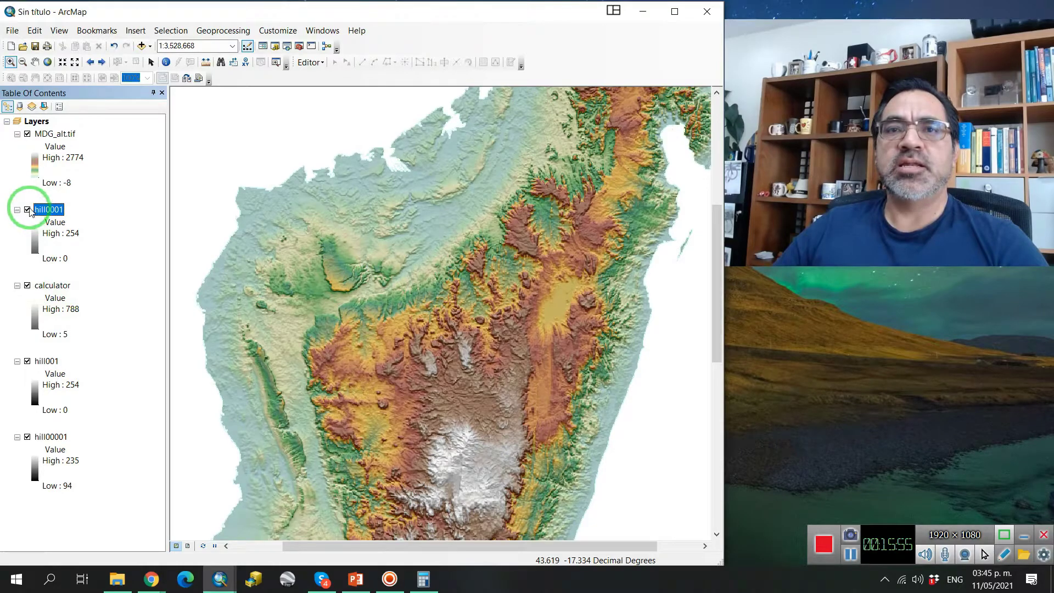
Compare the relief with the calculator layer hidden and shown, and invert that layer's black-to-white color ramp.
left_click(27, 286)
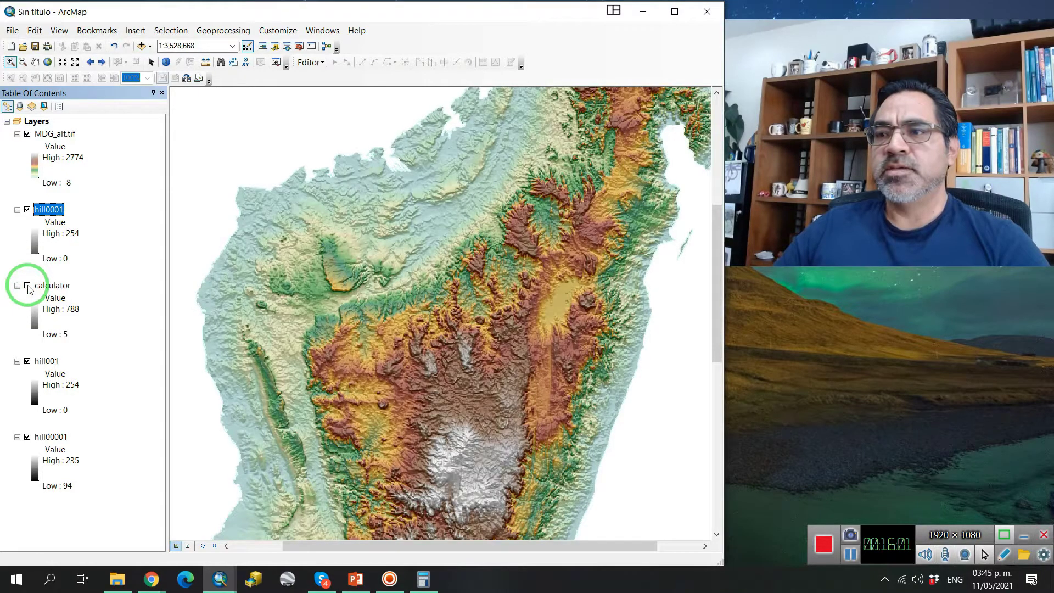
left_click(27, 285)
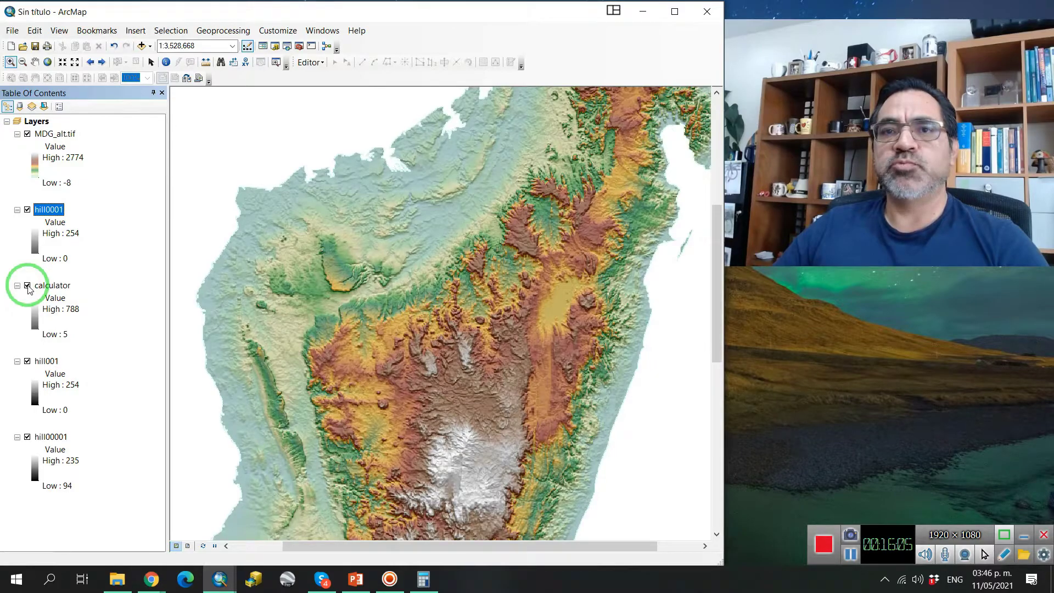
double_click(37, 320)
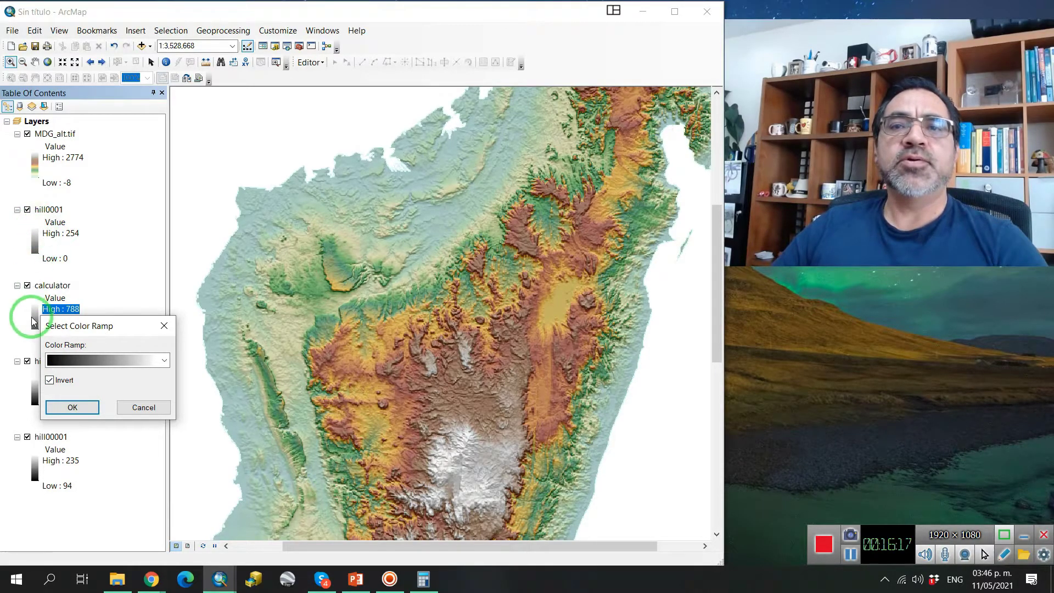
left_click(73, 408)
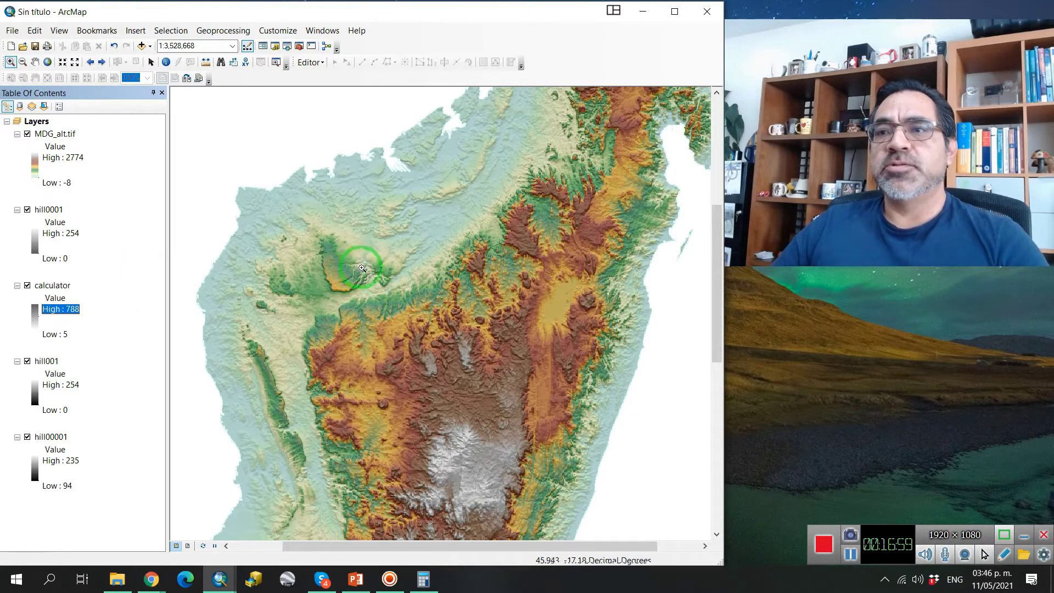
Try inverting the black-to-white color ramp of hill0001, and revert the inversion.
left_click(35, 236)
left_click(48, 301)
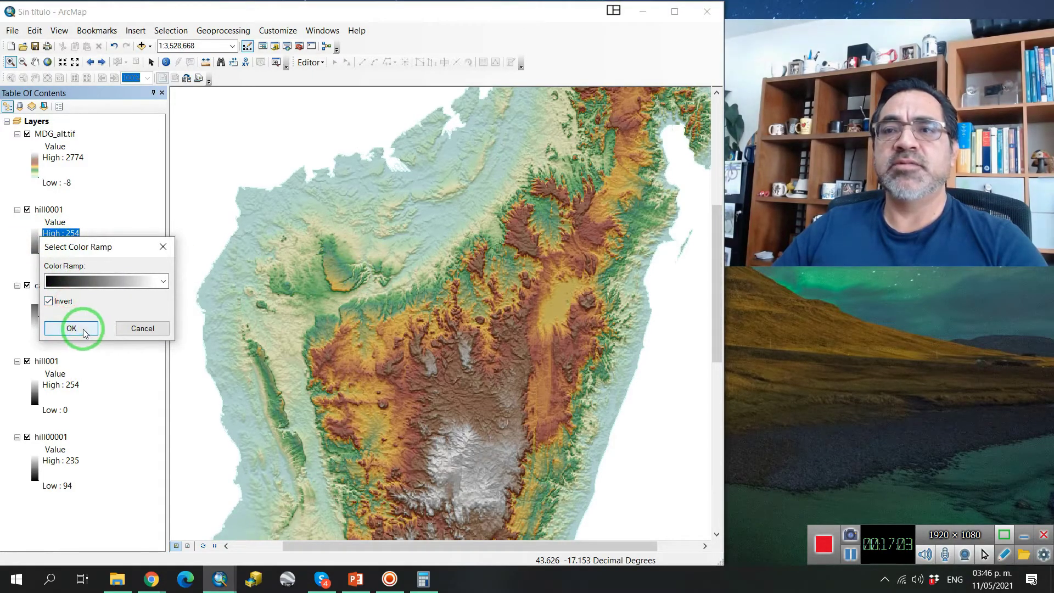
left_click(71, 328)
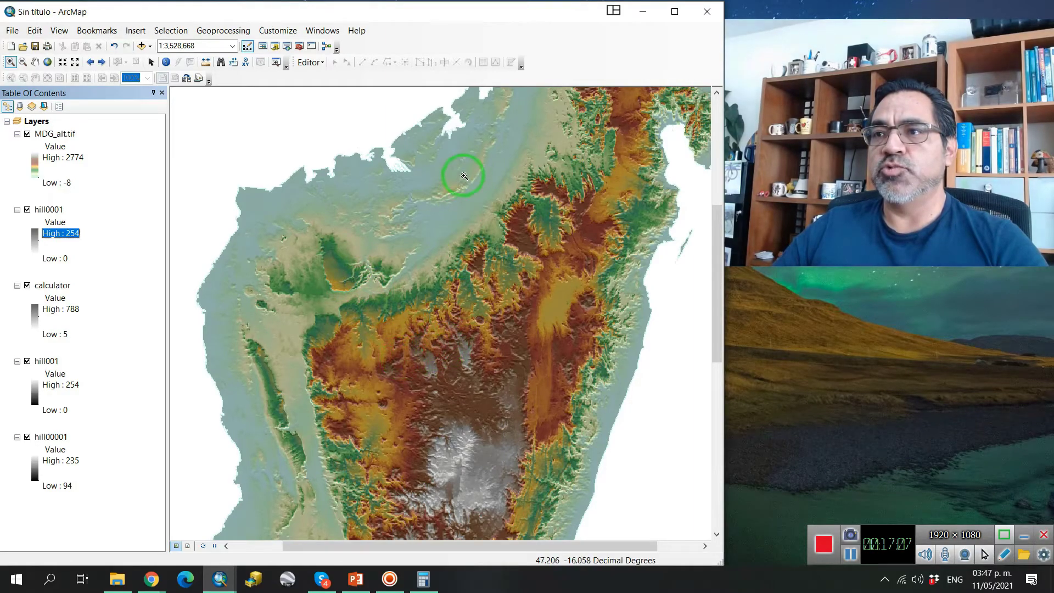
left_click(36, 241)
left_click(53, 301)
left_click(79, 328)
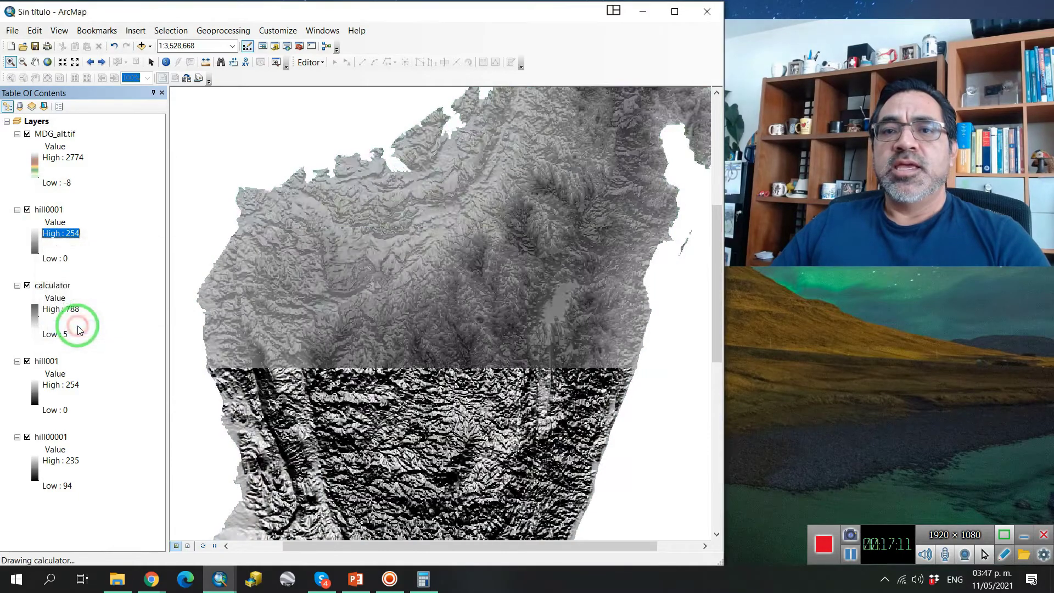